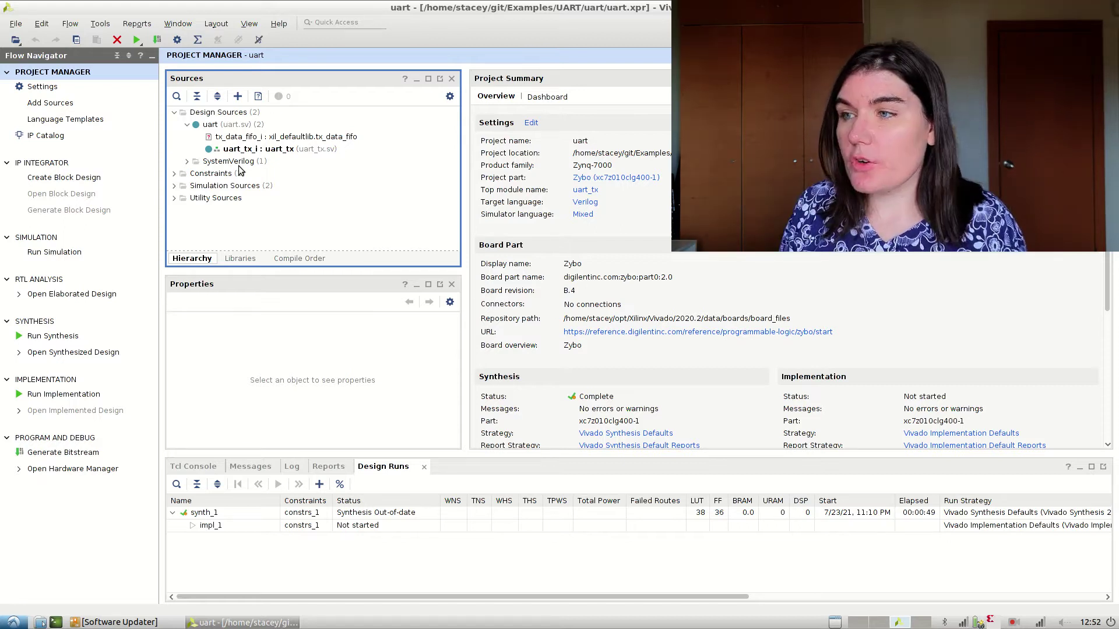
Step: Filter the IP Catalog by 'fifo' and select FIFO Generator under Memories & Storage Elements
click(45, 136)
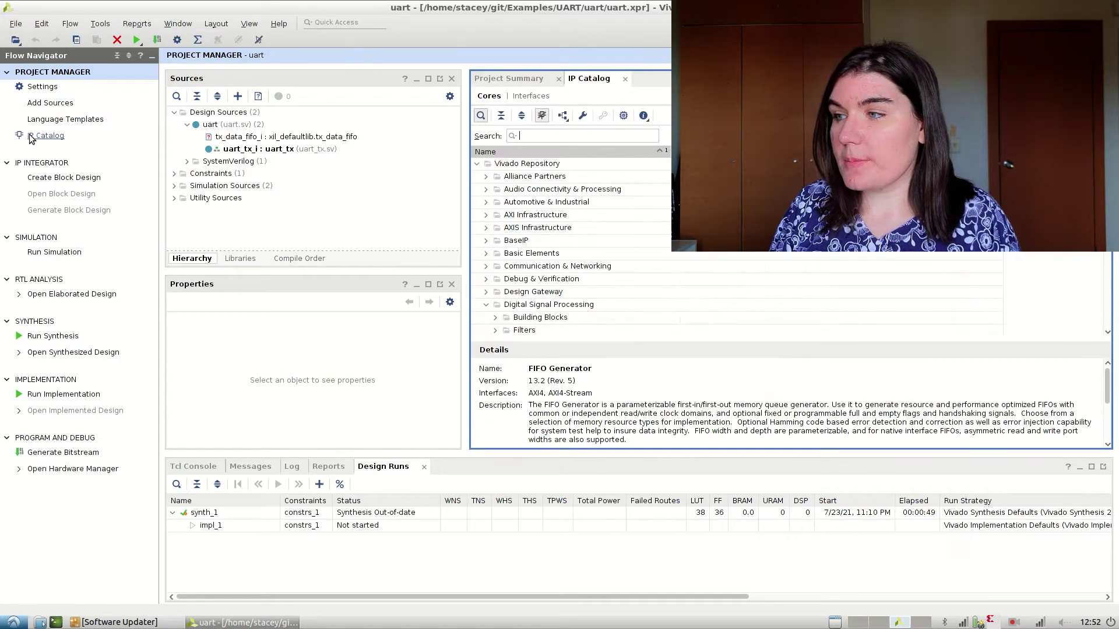
key(ctrl+w)
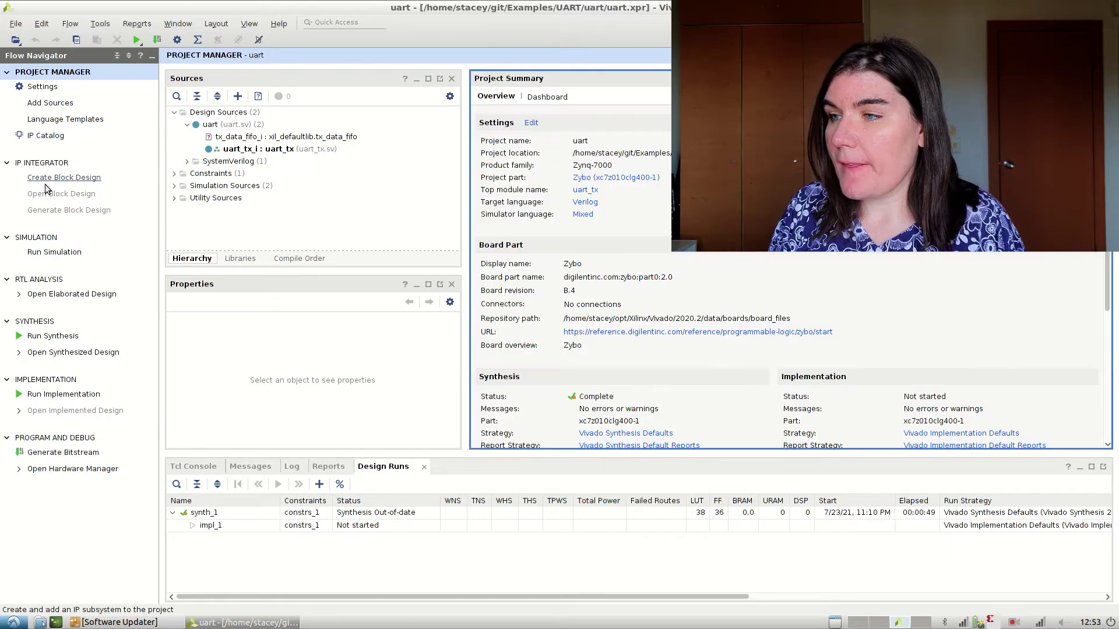
click(46, 135)
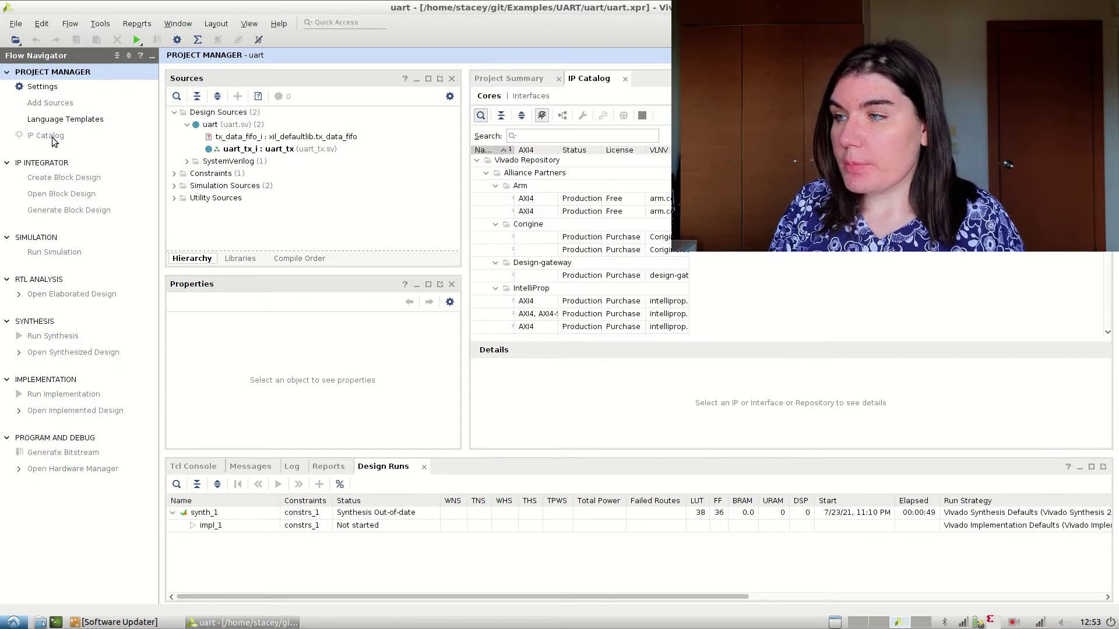
click(560, 136)
text(fifo)
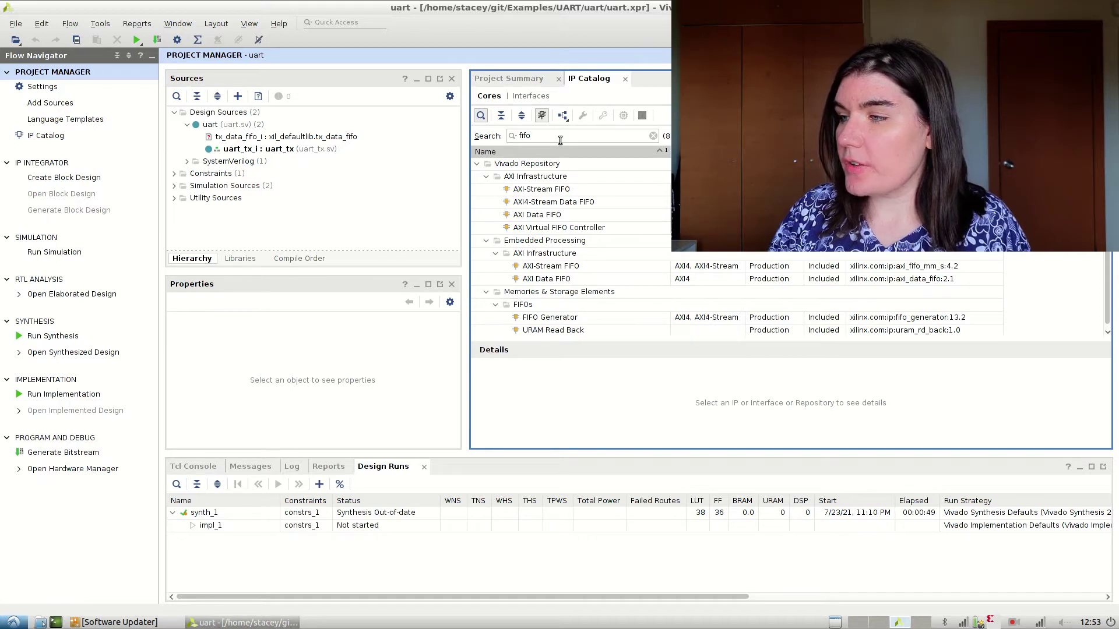
click(542, 320)
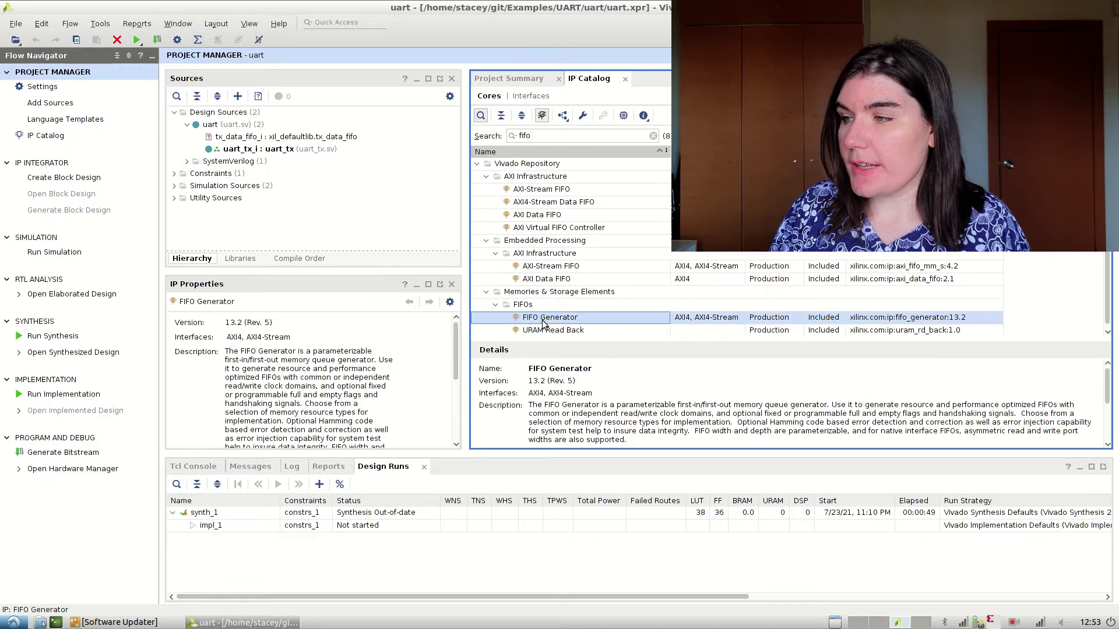
Step: Start customizing a new FIFO Generator with the AXI Stream interface type
double_click(568, 321)
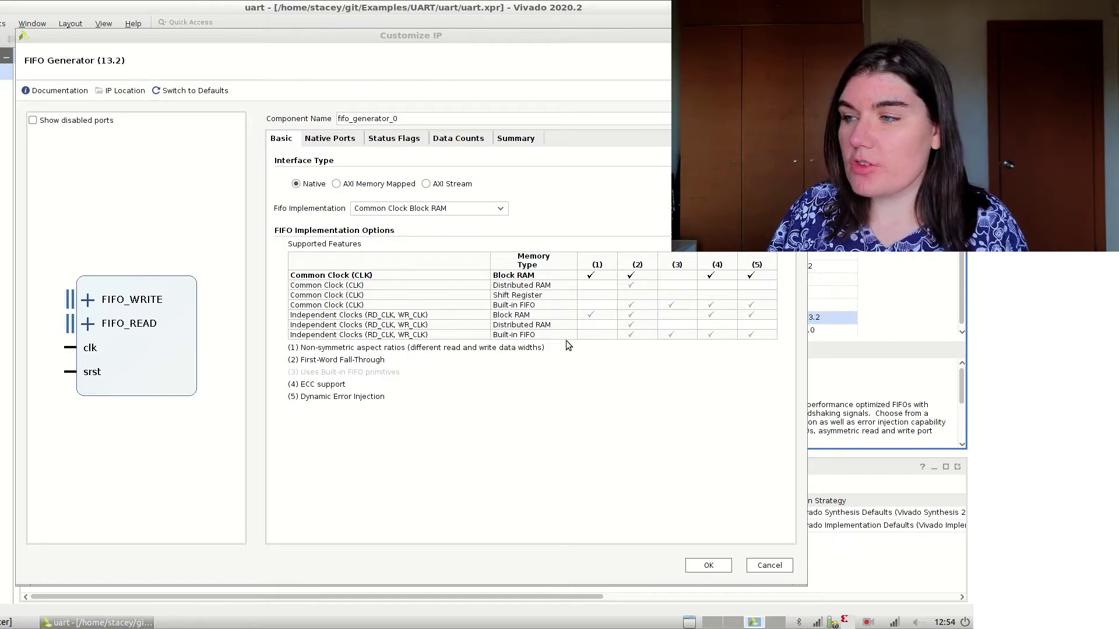
click(452, 184)
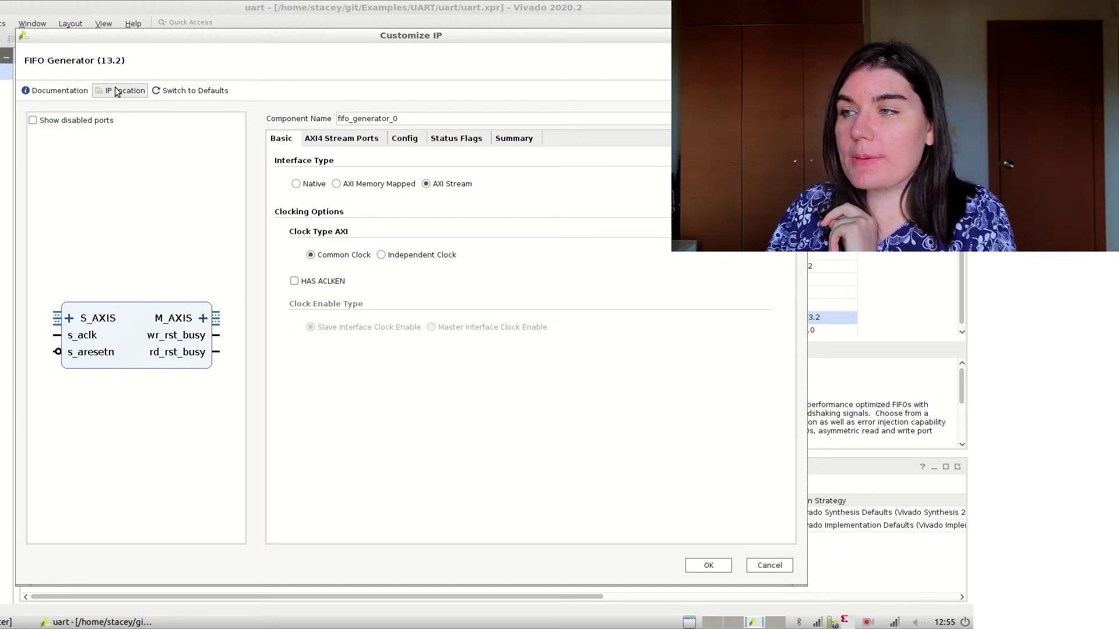
click(117, 92)
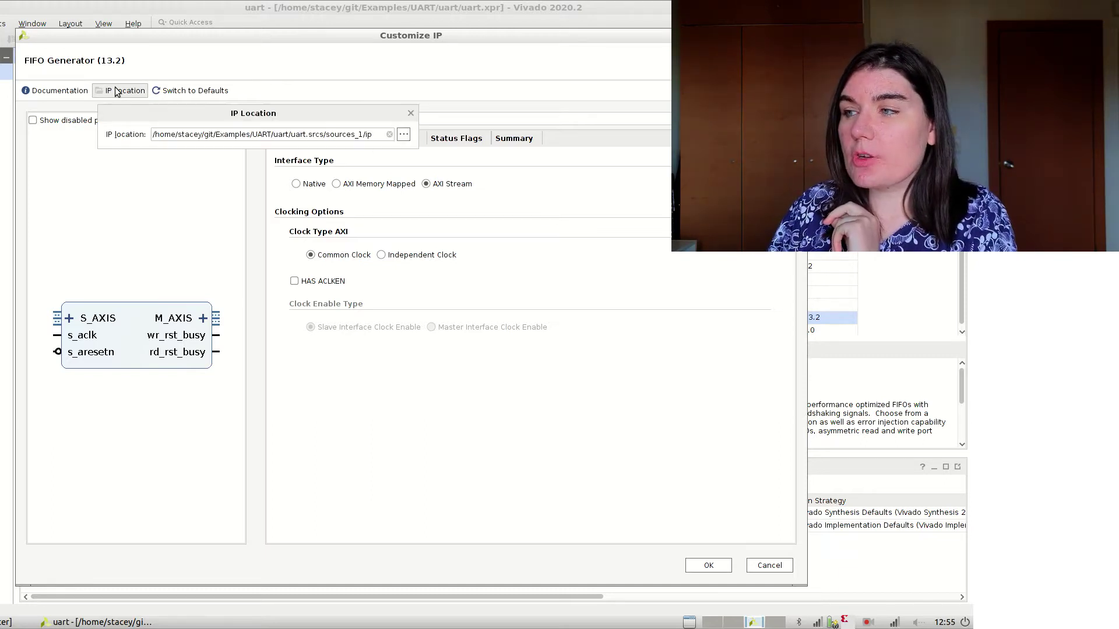
Step: Choose the UART/ip folder as the FIFO's IP location
click(403, 134)
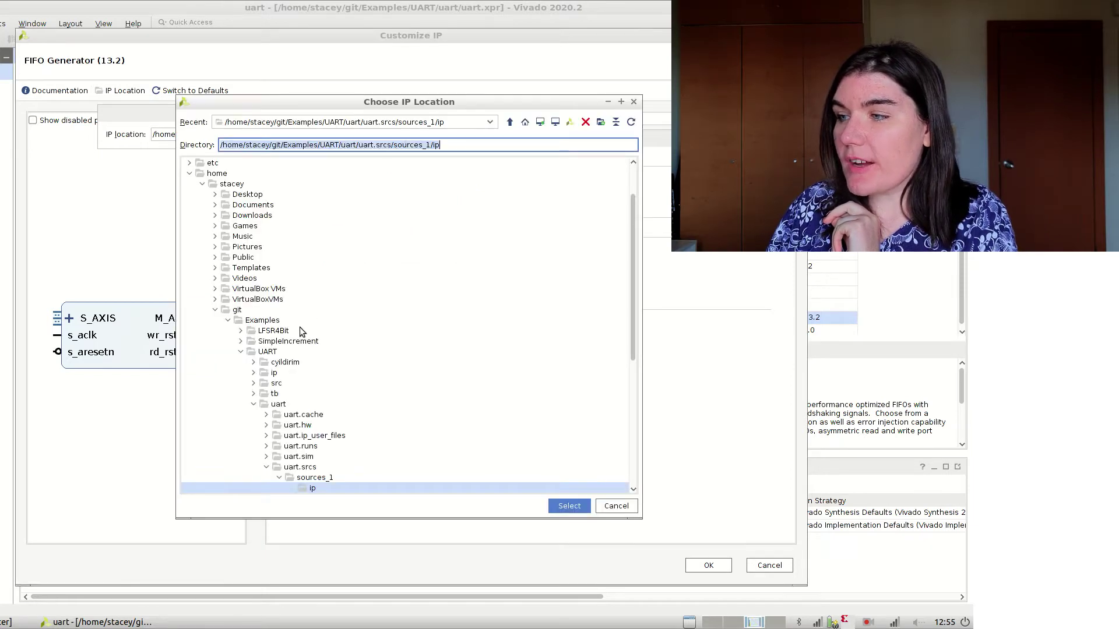
click(273, 373)
click(569, 506)
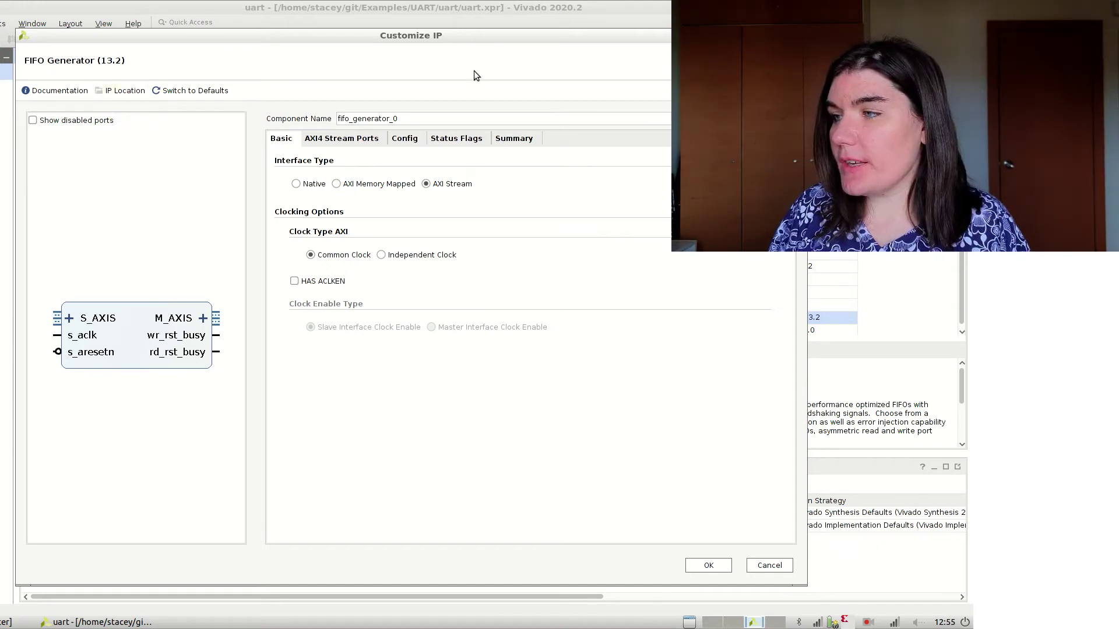
Step: Rename the component to tx_fifo and set the AXI4 Stream TUSER width to 0
drag(402, 118, 300, 97)
text(tx_fifo)
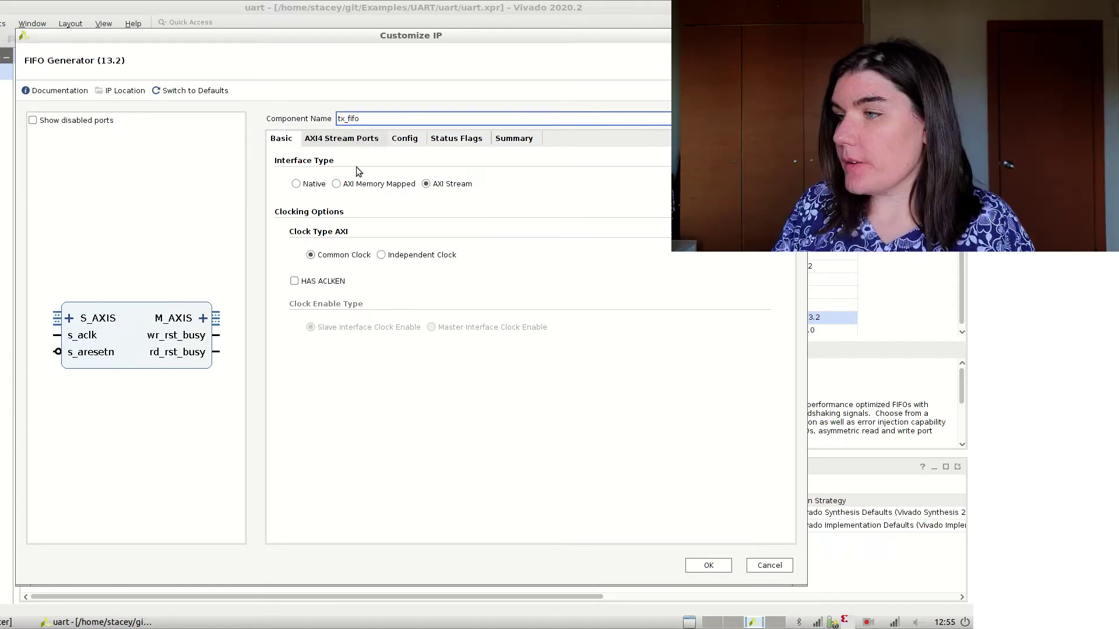
click(367, 141)
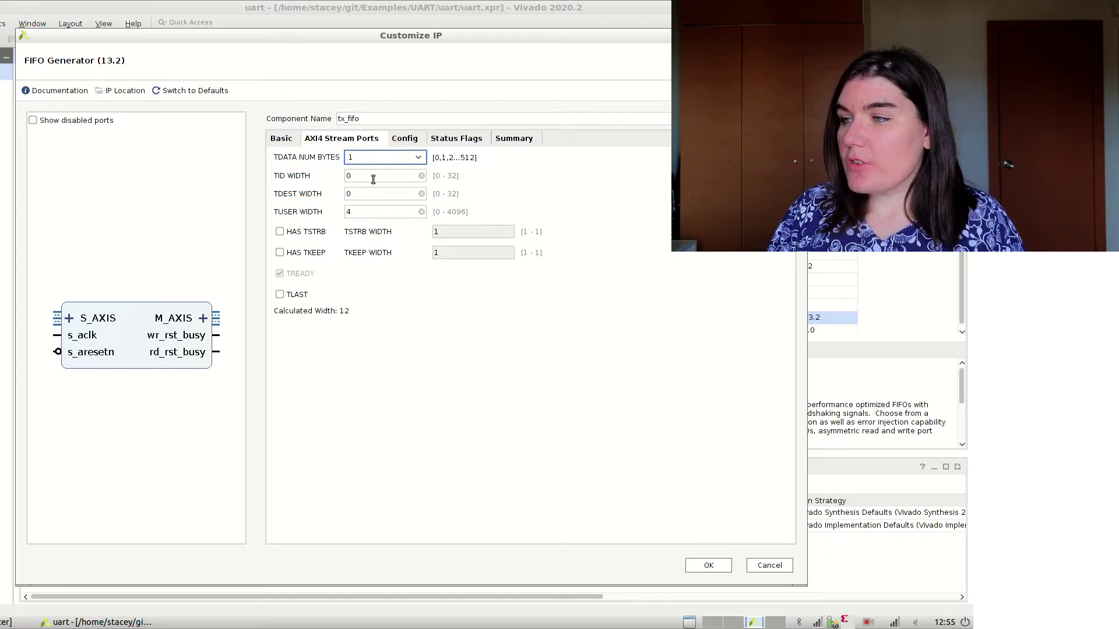
click(367, 213)
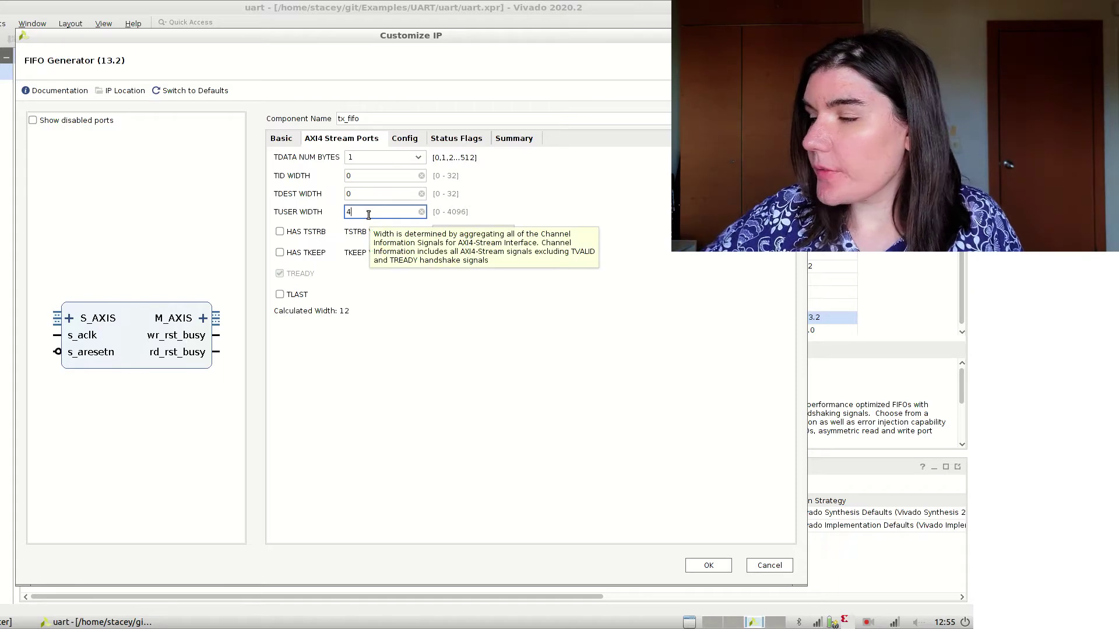
key(BackSpace)
text(0)
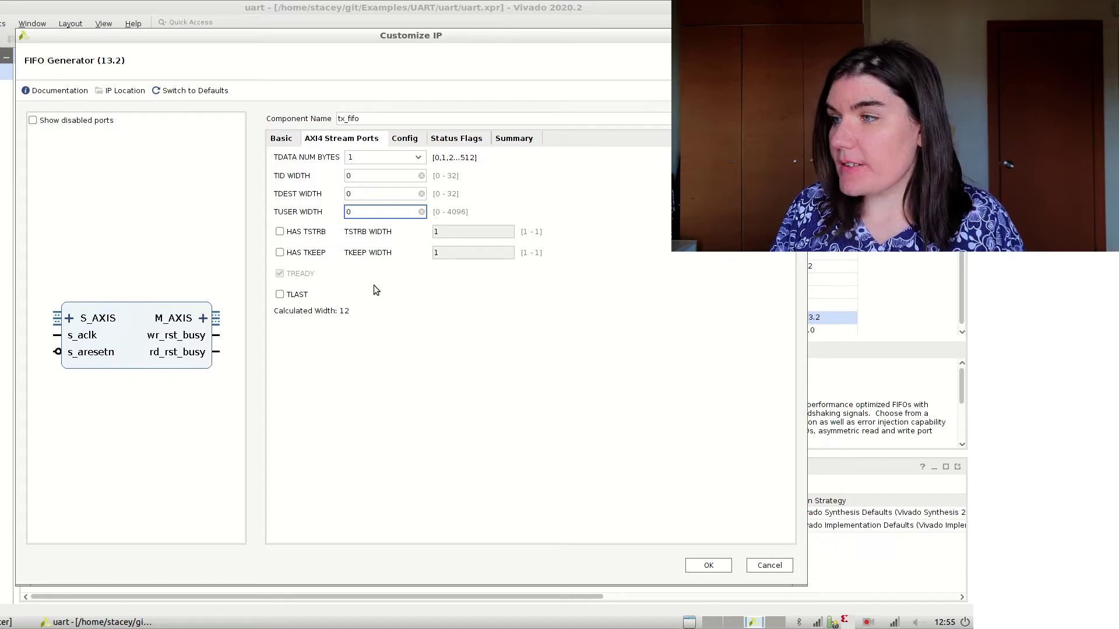
Step: Review the Config, Status Flags and Summary tabs, then generate tx_fifo out-of-context
click(405, 139)
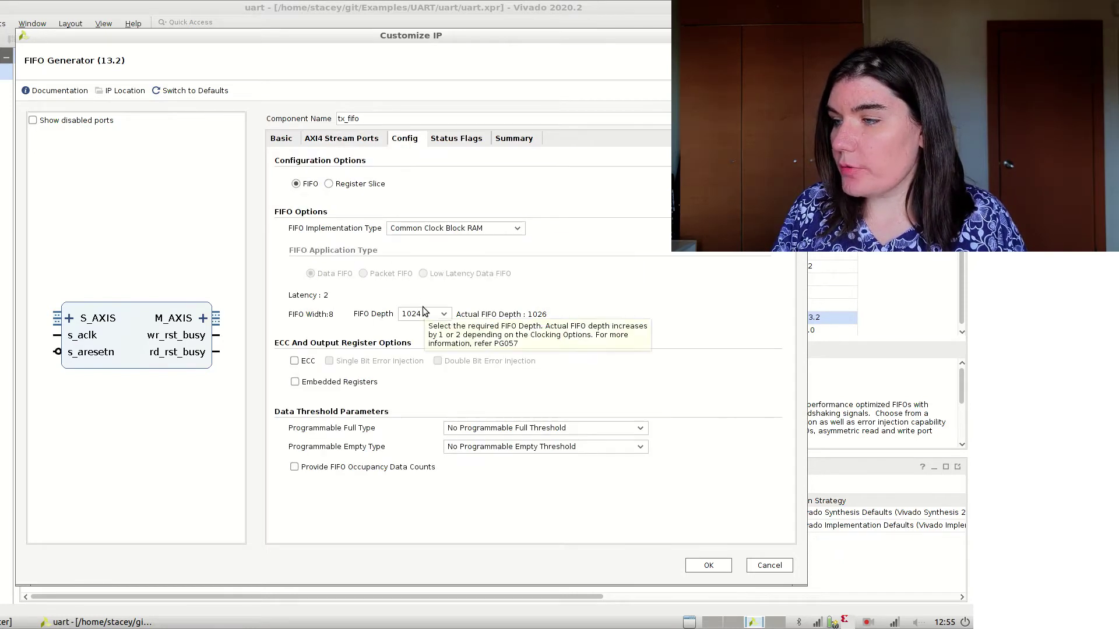
click(455, 138)
click(501, 139)
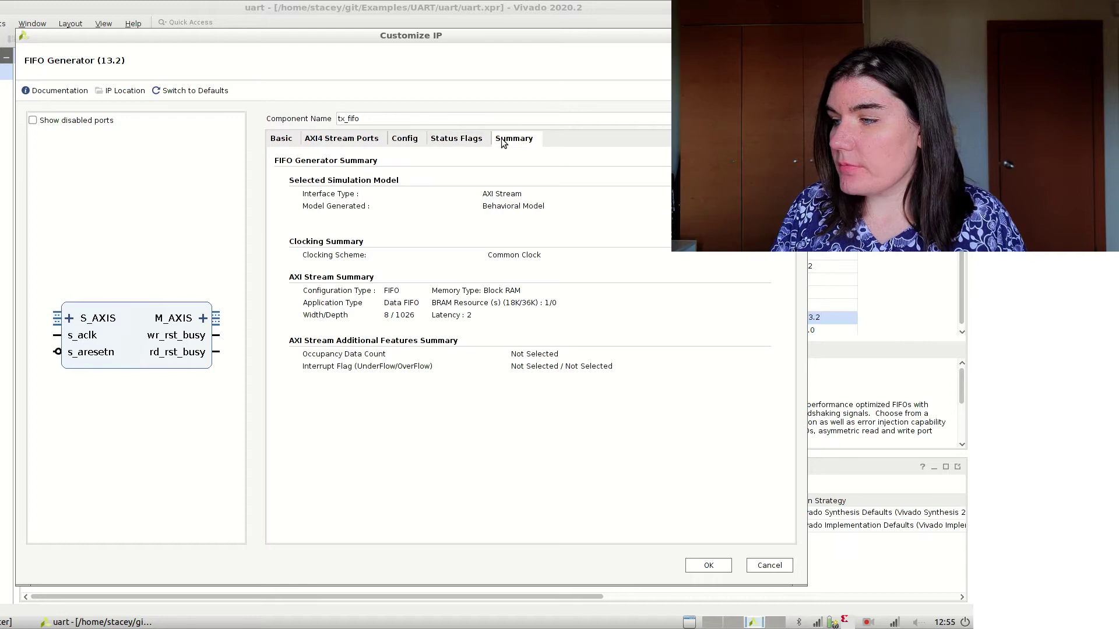
click(710, 565)
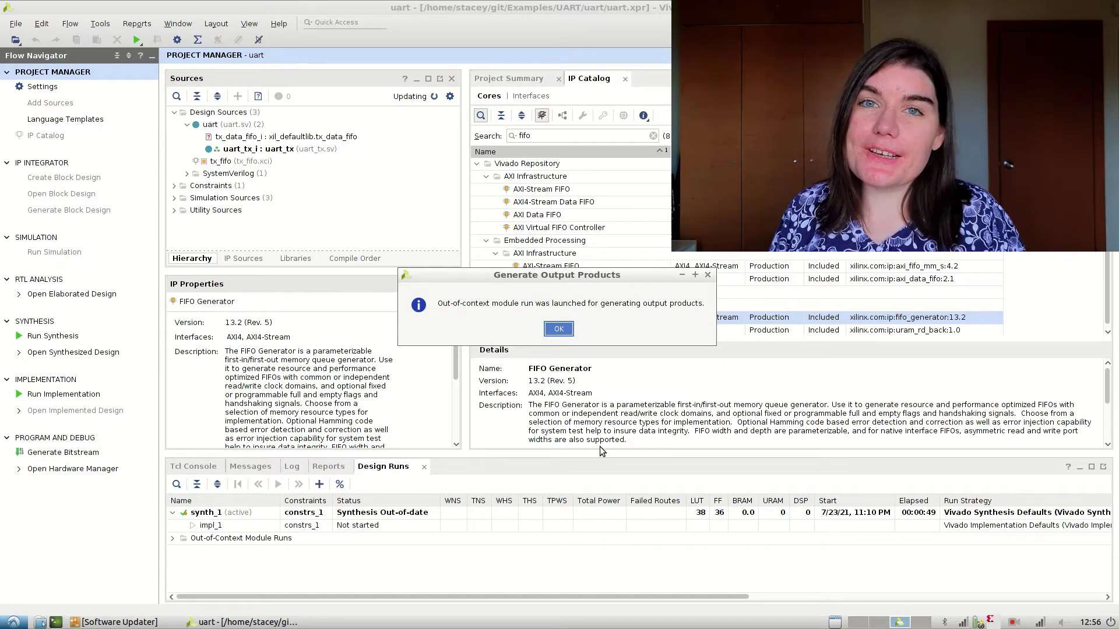
Step: In IP Sources, open tx_fifo's Verilog instantiation template tx_fifo.veo
click(565, 328)
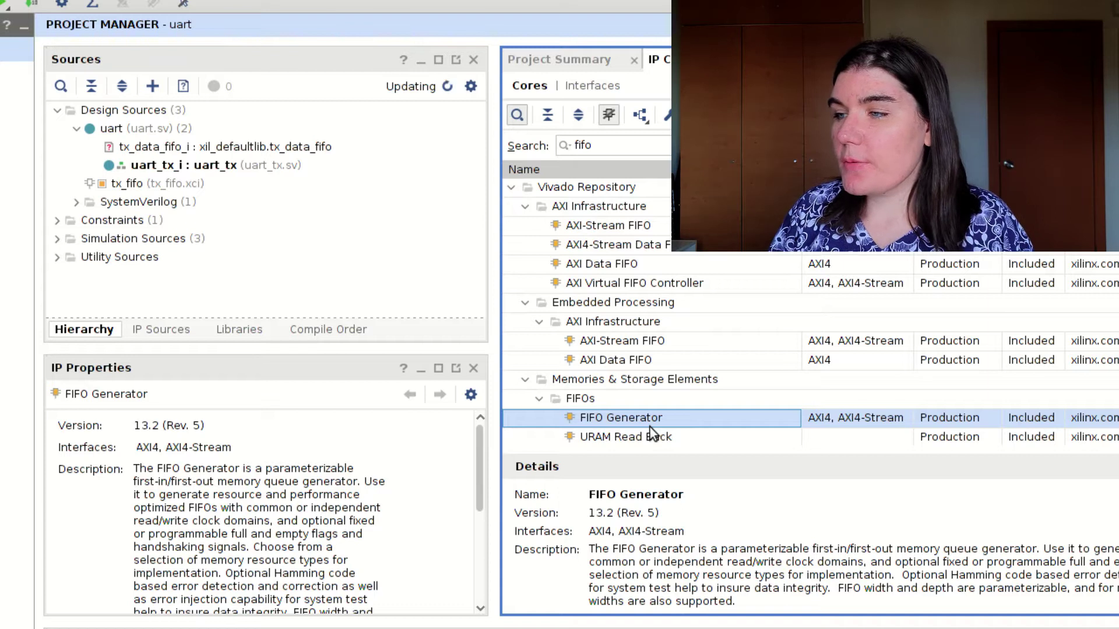
click(182, 330)
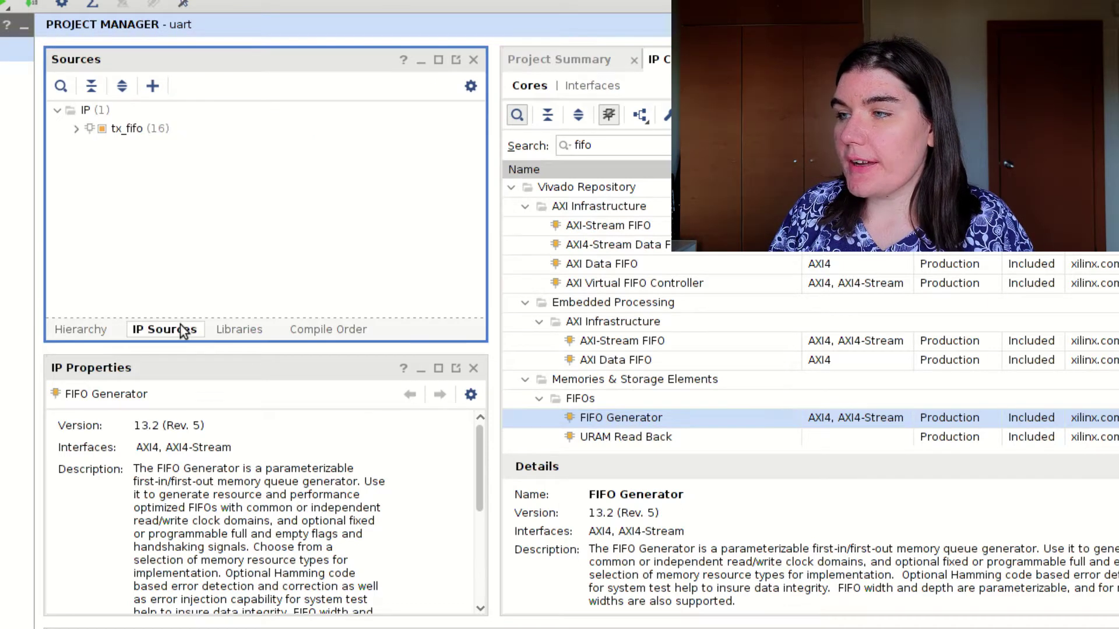
click(124, 131)
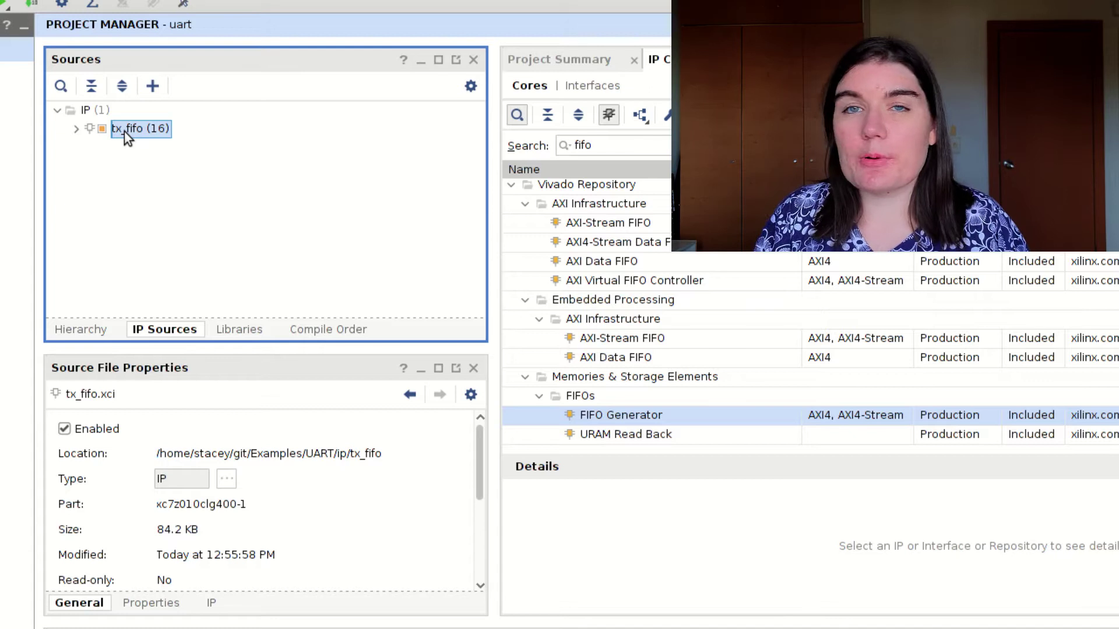
click(76, 129)
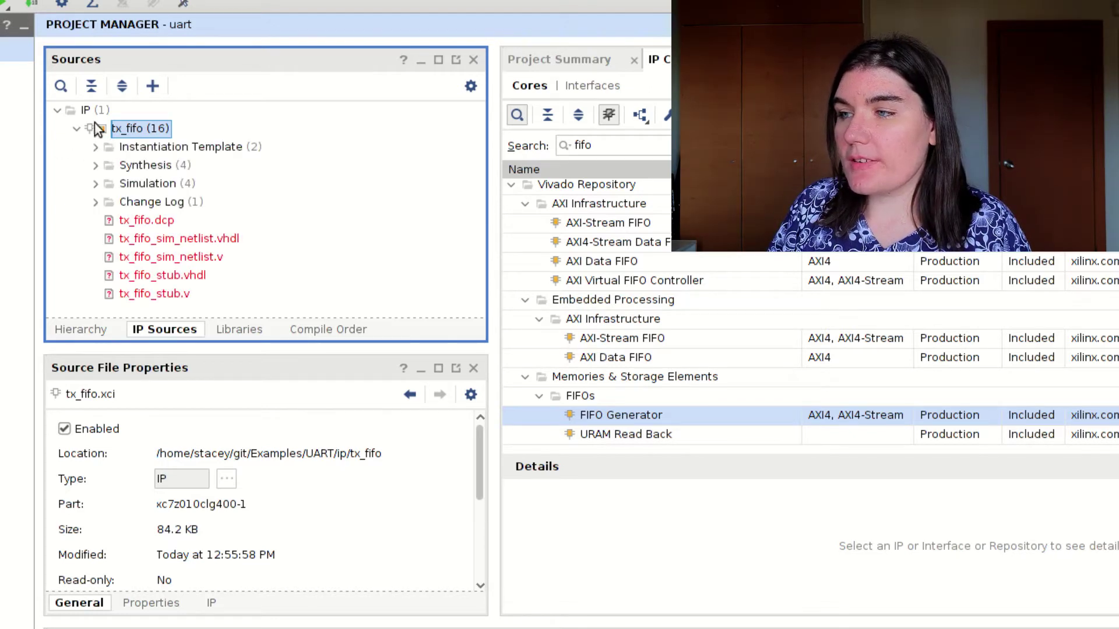
click(98, 146)
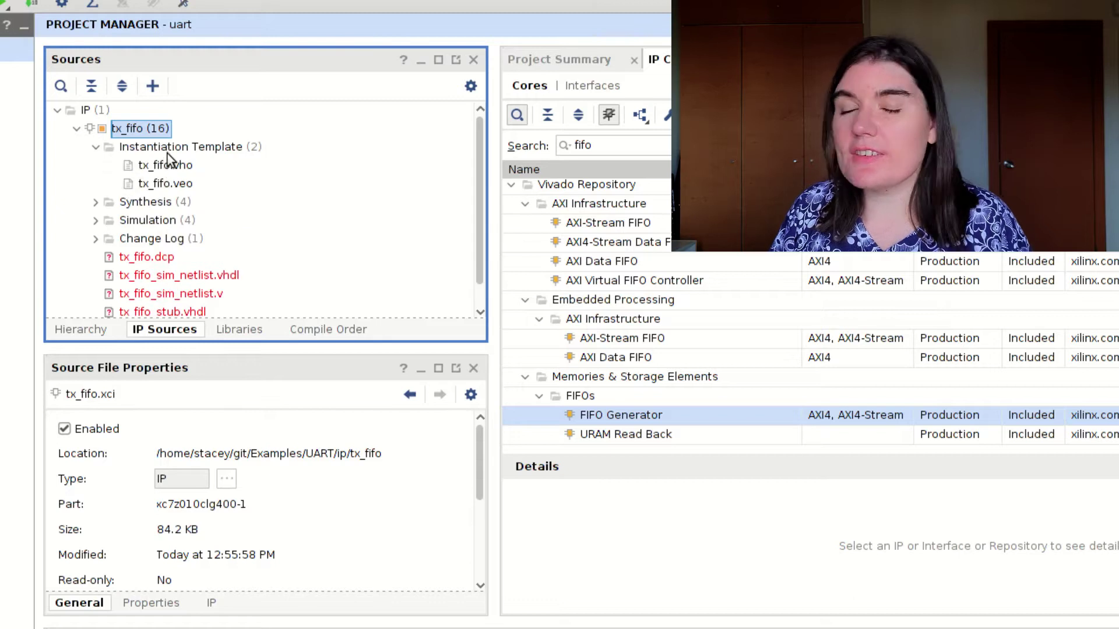
click(167, 148)
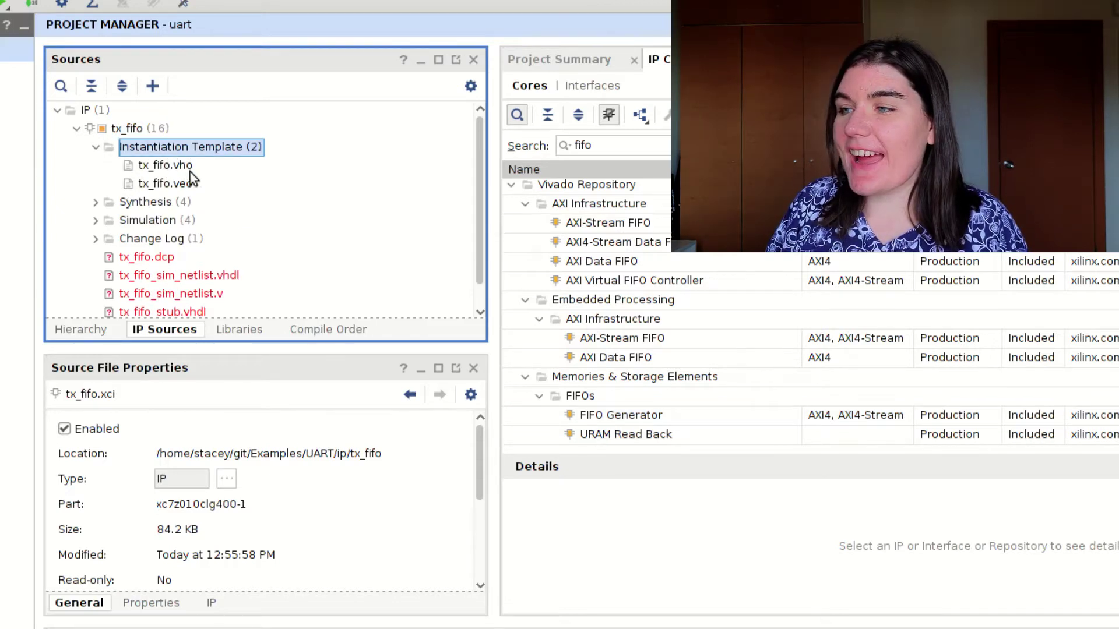
double_click(164, 184)
scroll(627, 289, down, 10)
click(734, 362)
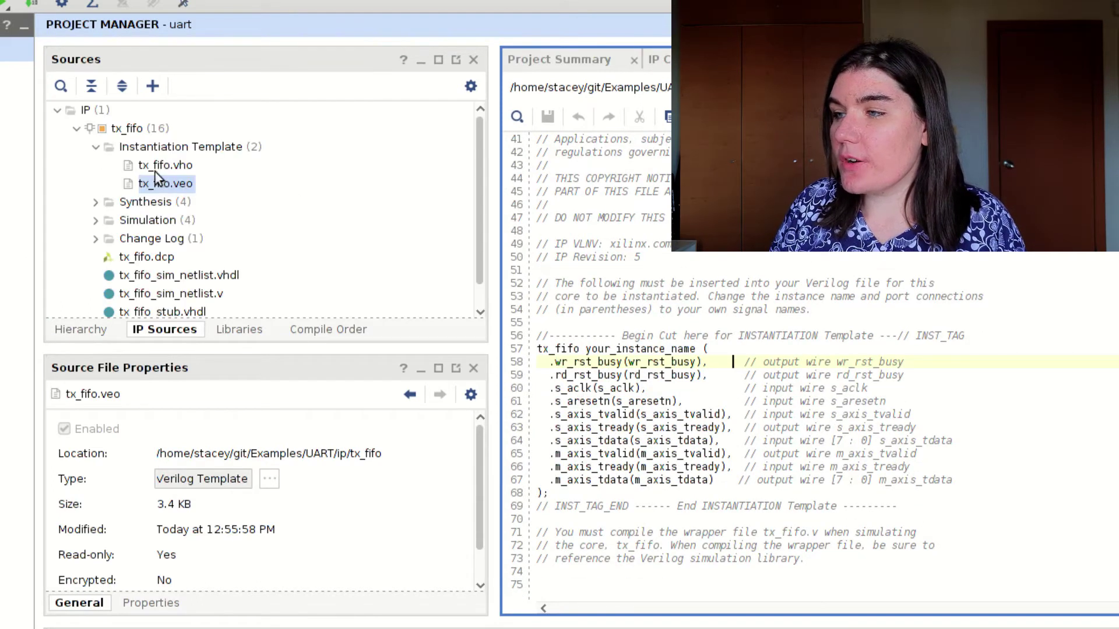
Step: Open and read through the VHDL template tx_fifo.vho
double_click(175, 166)
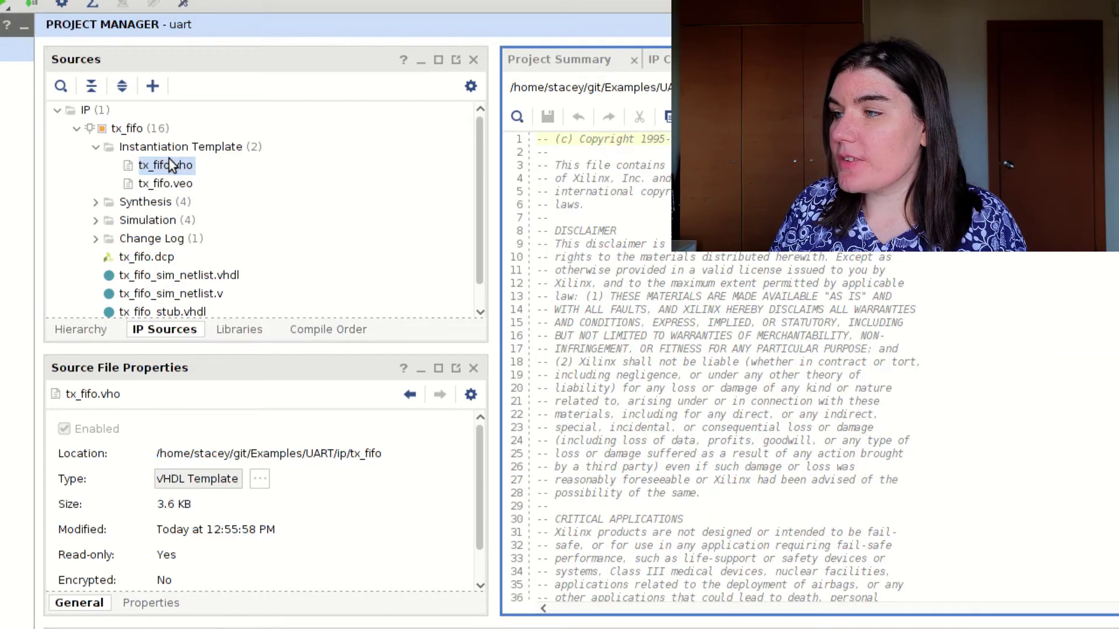
scroll(842, 311, down, 7)
scroll(842, 310, down, 8)
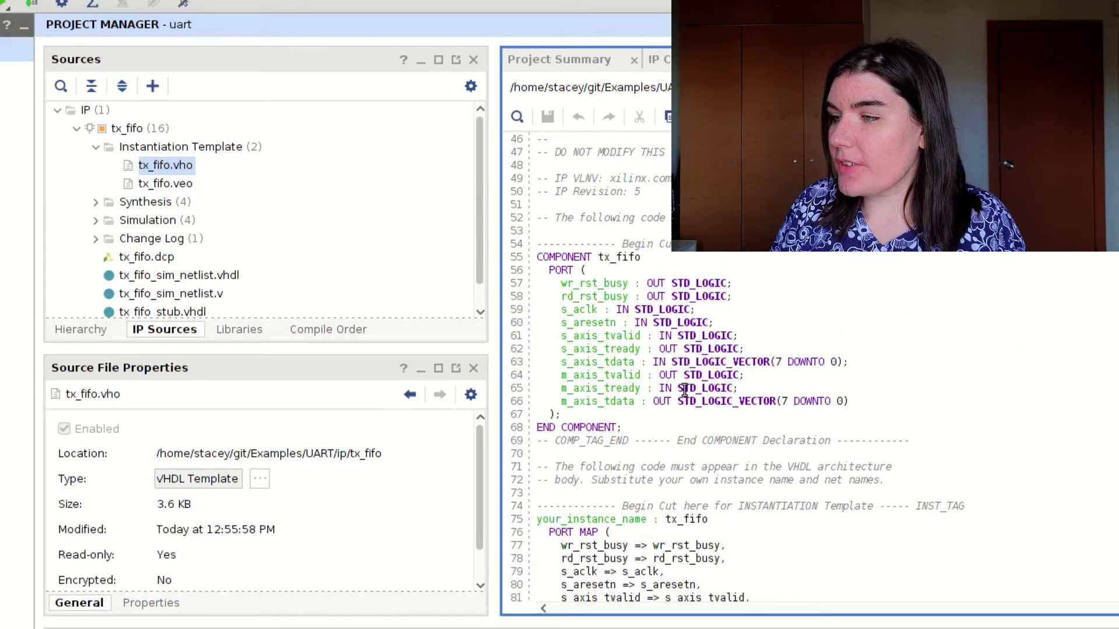
scroll(609, 321, down, 4)
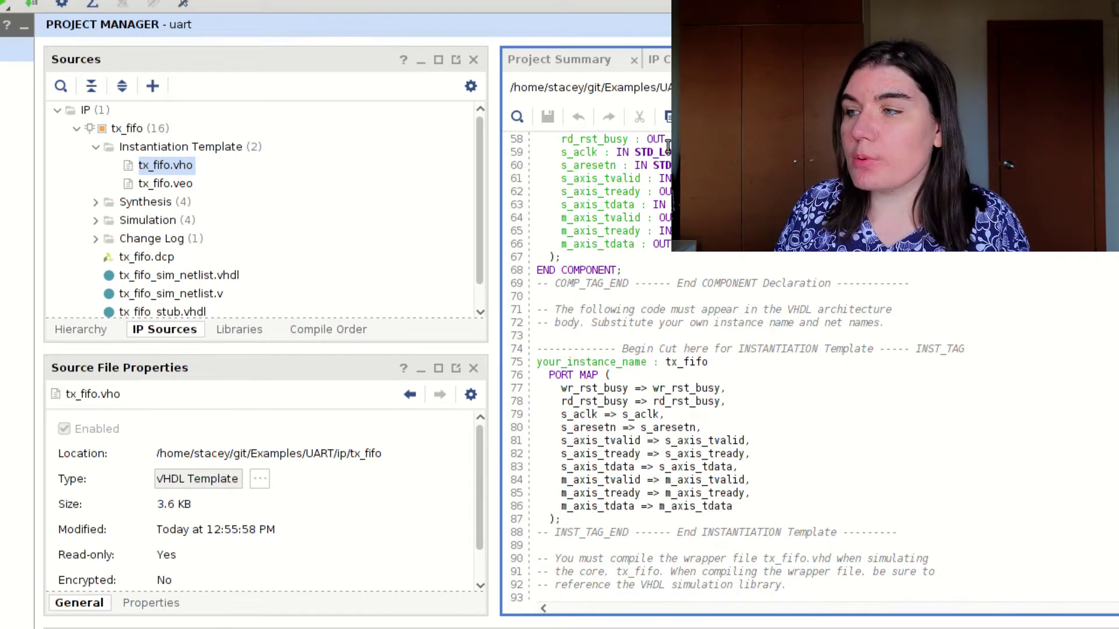
scroll(944, 395, up, 4)
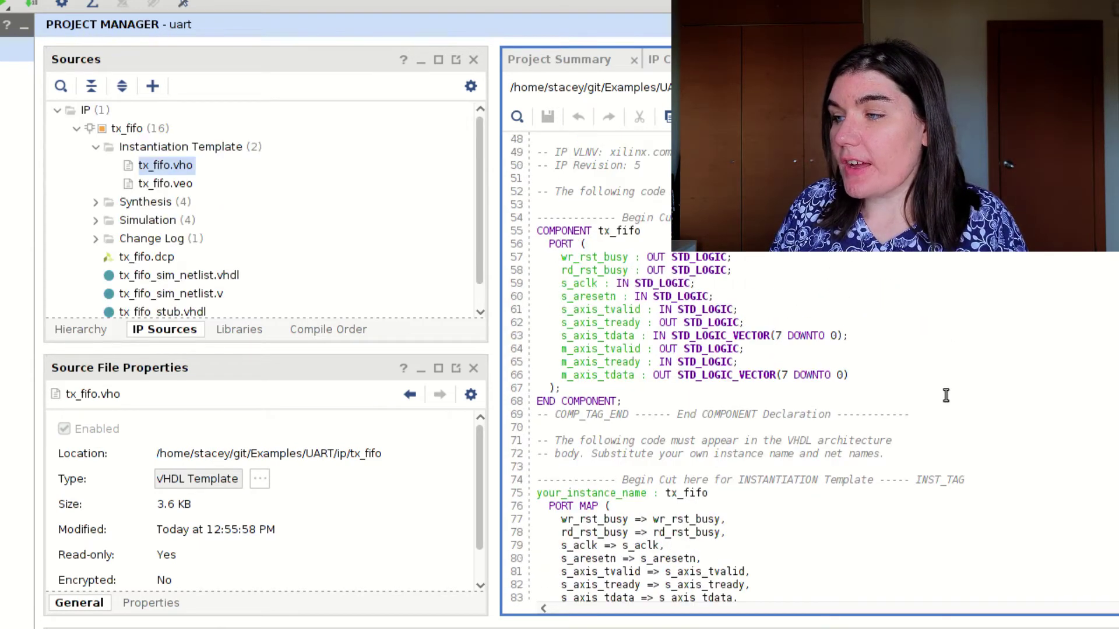
scroll(818, 408, up, 3)
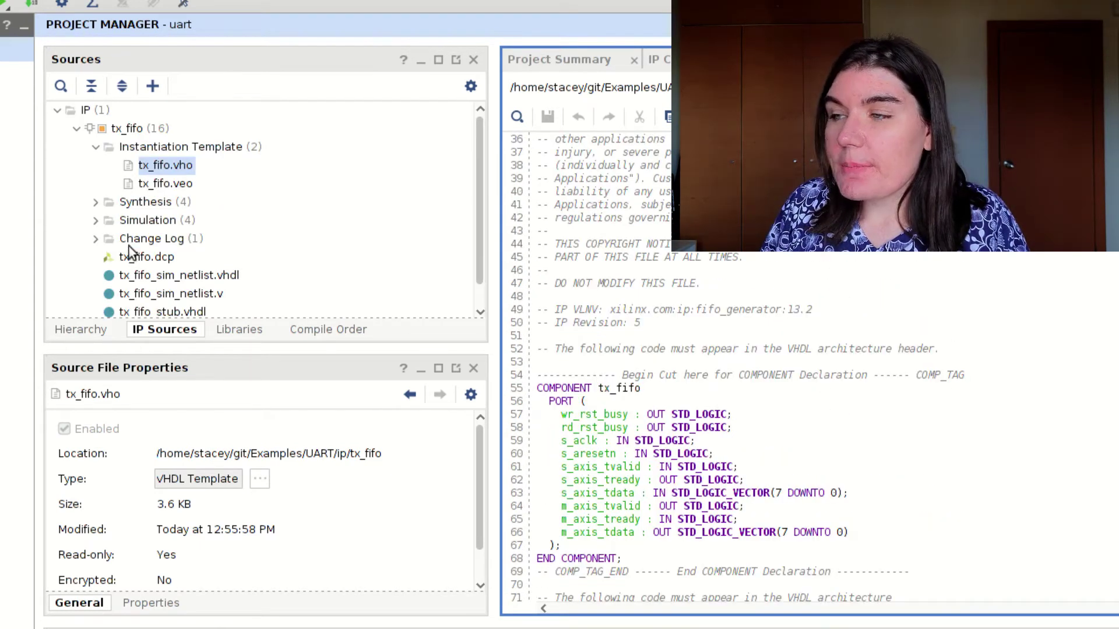
Step: Collapse tx_fifo's Instantiation Template and file list in IP Sources
click(95, 147)
key(Left)
key(Left)
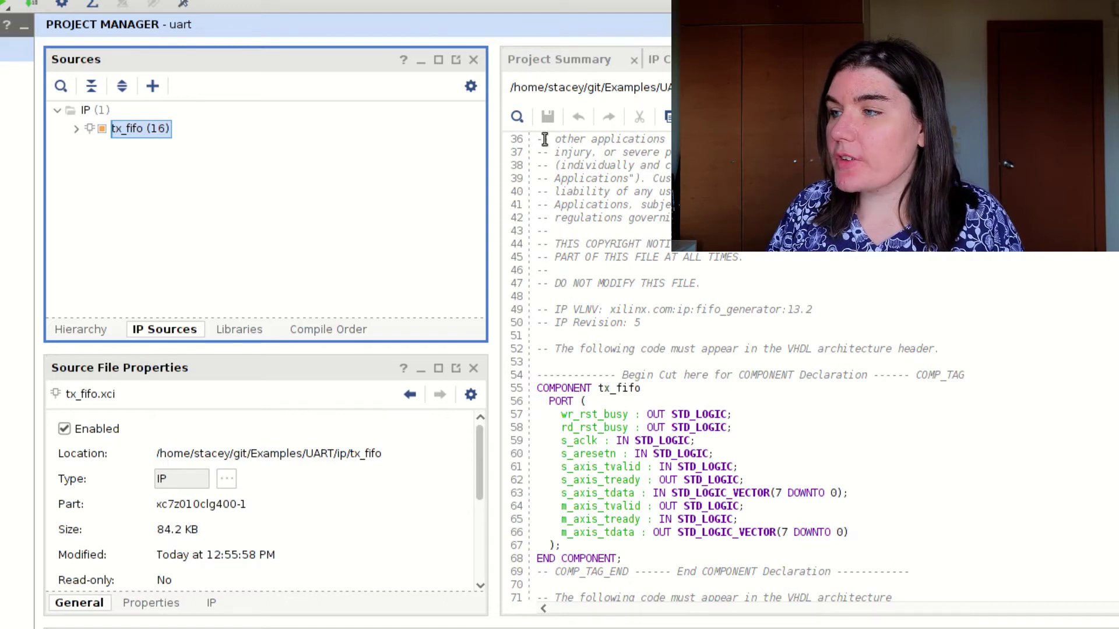
click(18, 125)
Step: Add FIR Compiler as fir_compiler_0 with default settings and generate its output products
text(fir)
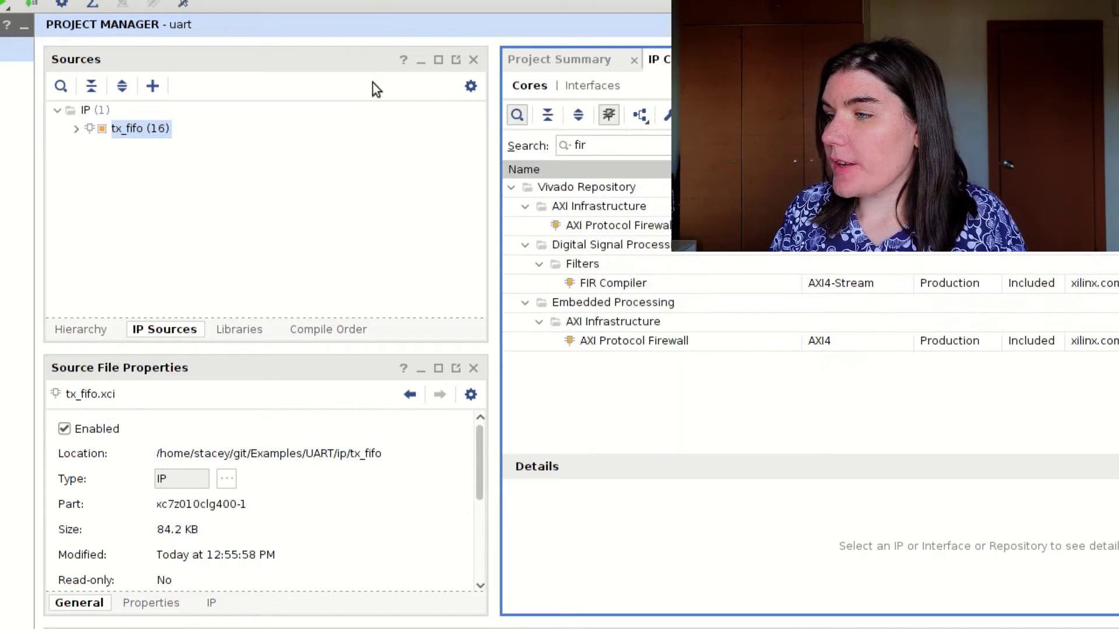
click(596, 285)
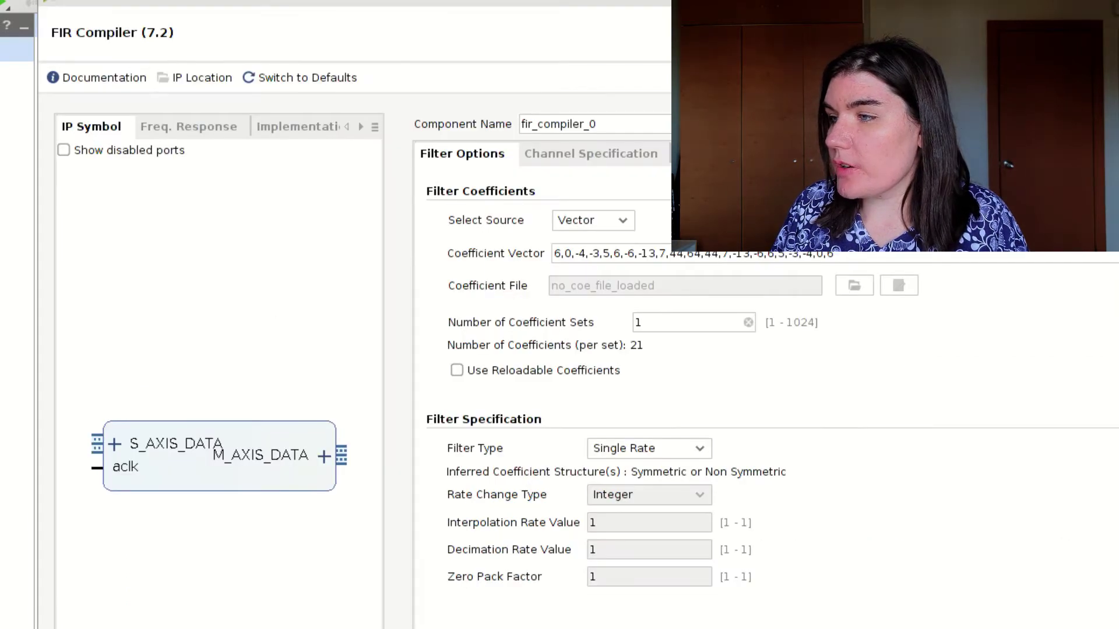
key(Return)
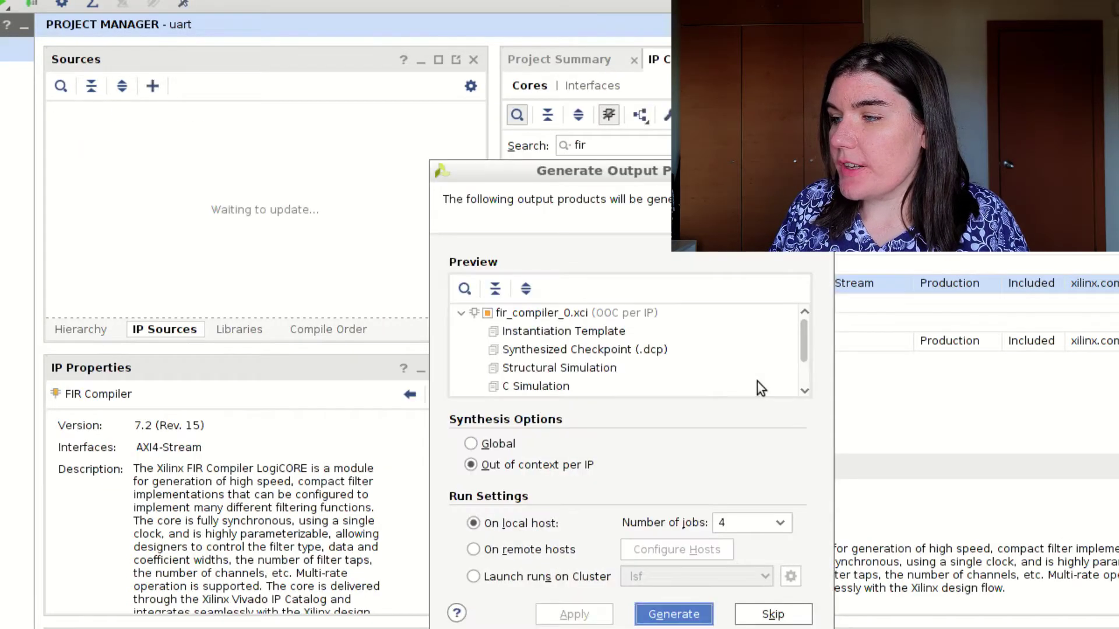
click(669, 611)
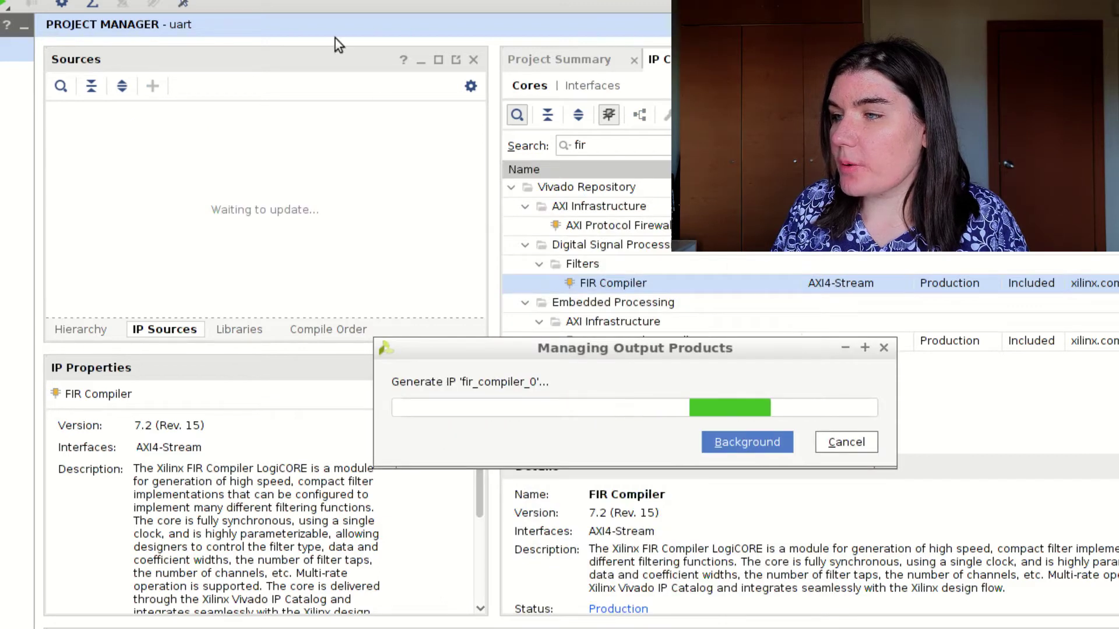
key(Return)
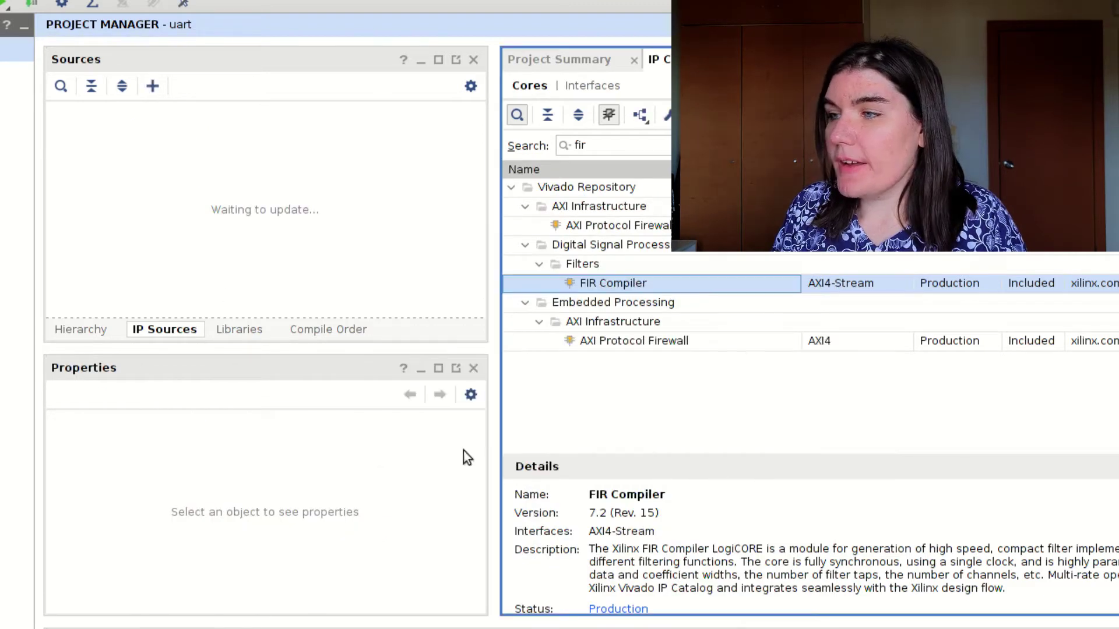
click(76, 131)
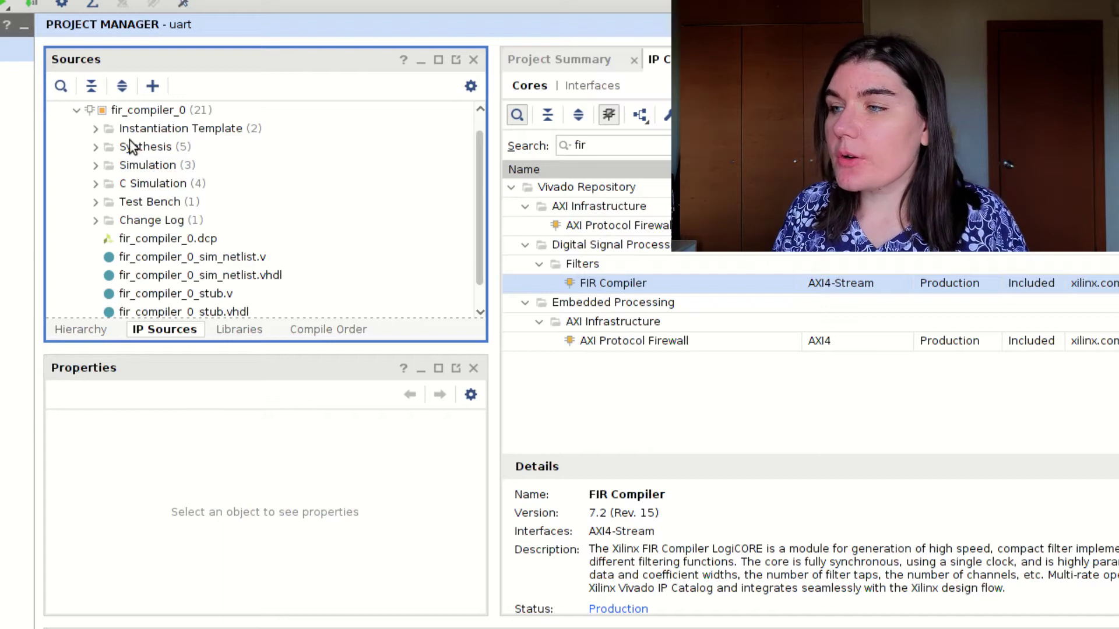
Step: Expand fir_compiler_0's Simulation group and read the testbench tb_fir_compiler_0.vhd
click(107, 133)
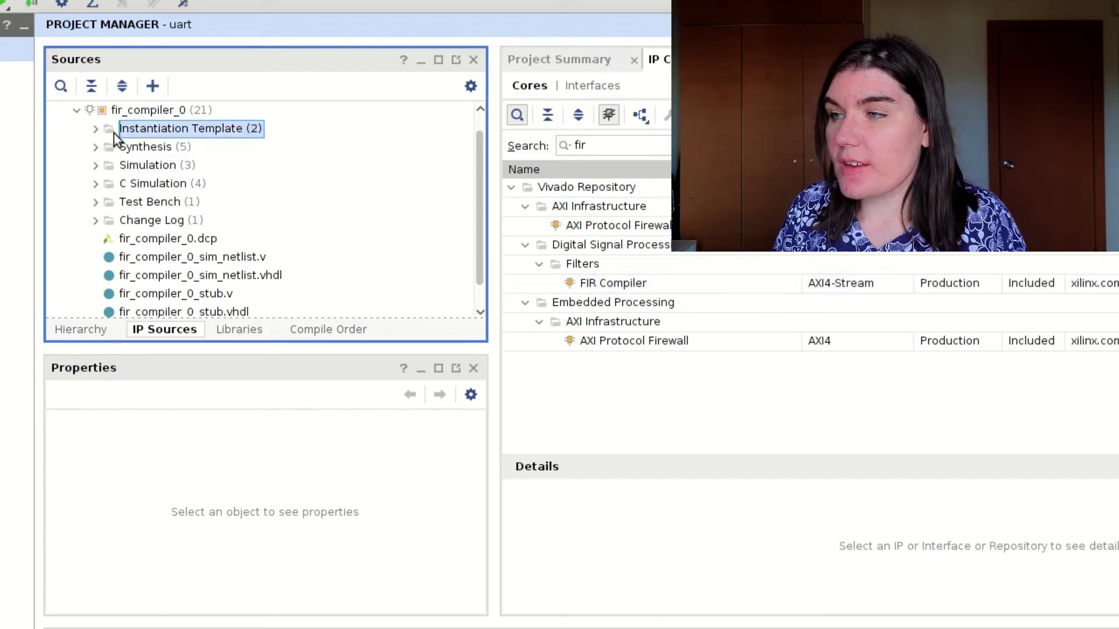
click(101, 123)
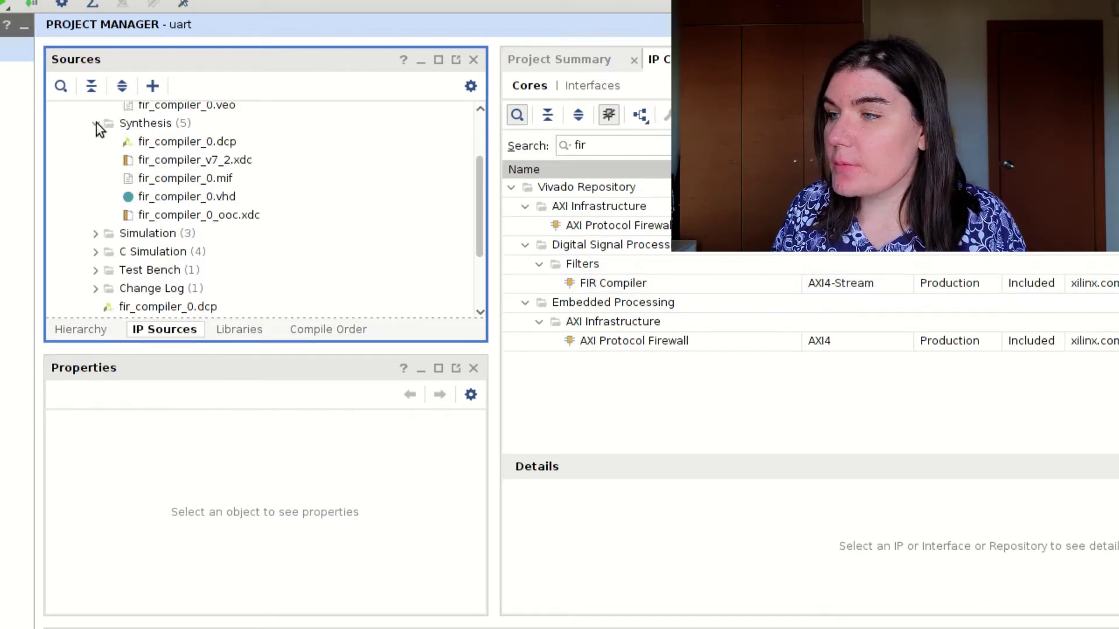
click(96, 123)
click(95, 142)
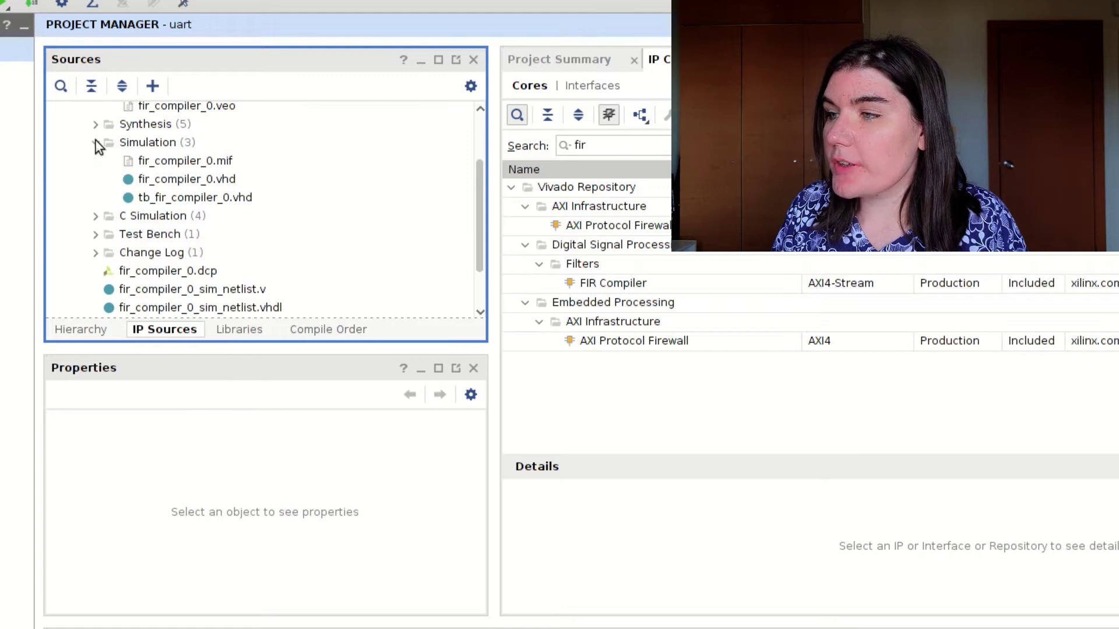
double_click(204, 199)
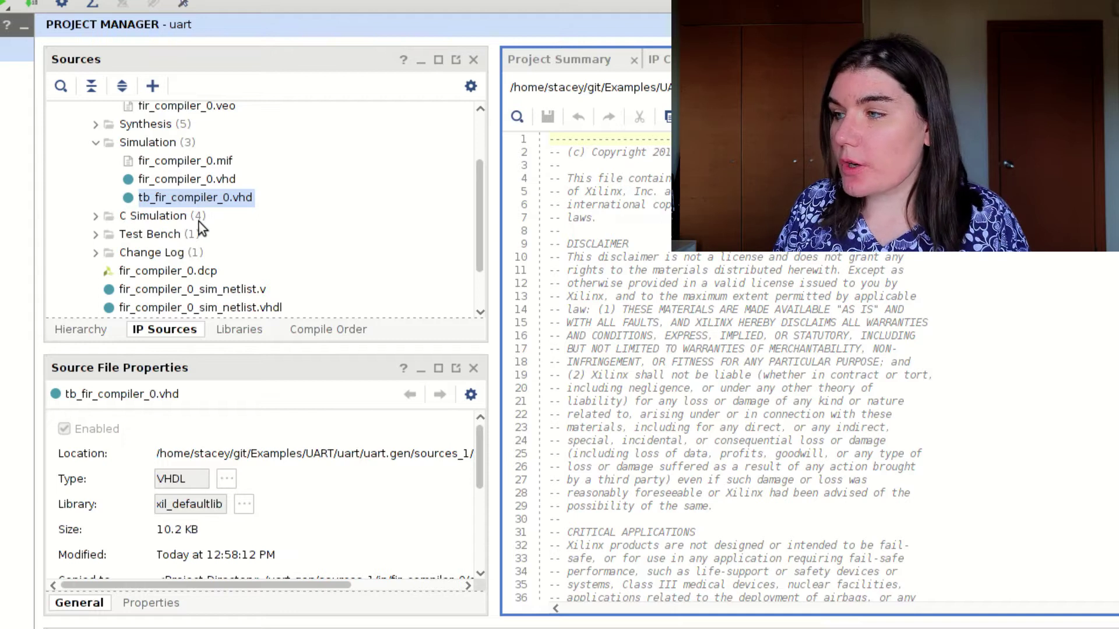
scroll(198, 222, up, 1)
scroll(198, 223, down, 2)
scroll(890, 396, down, 20)
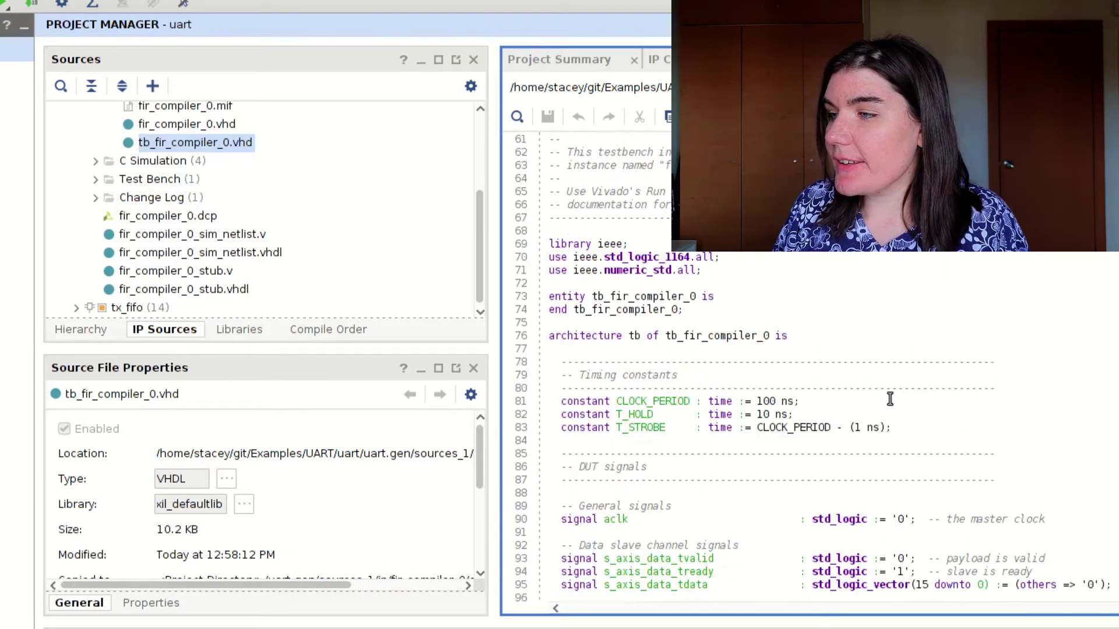
scroll(890, 399, down, 3)
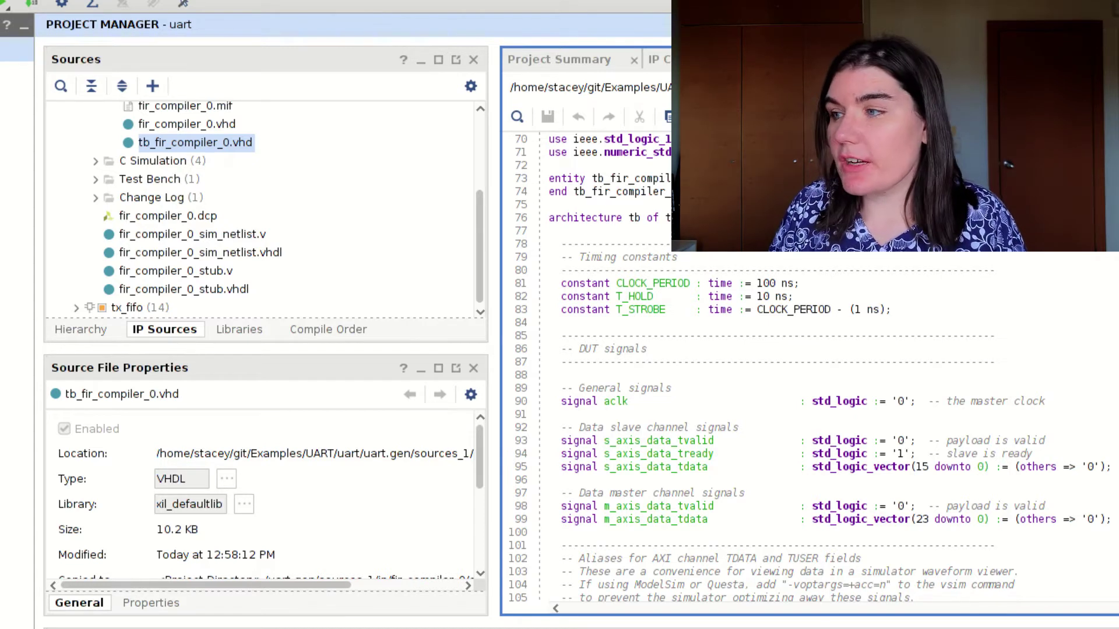
scroll(732, 267, down, 20)
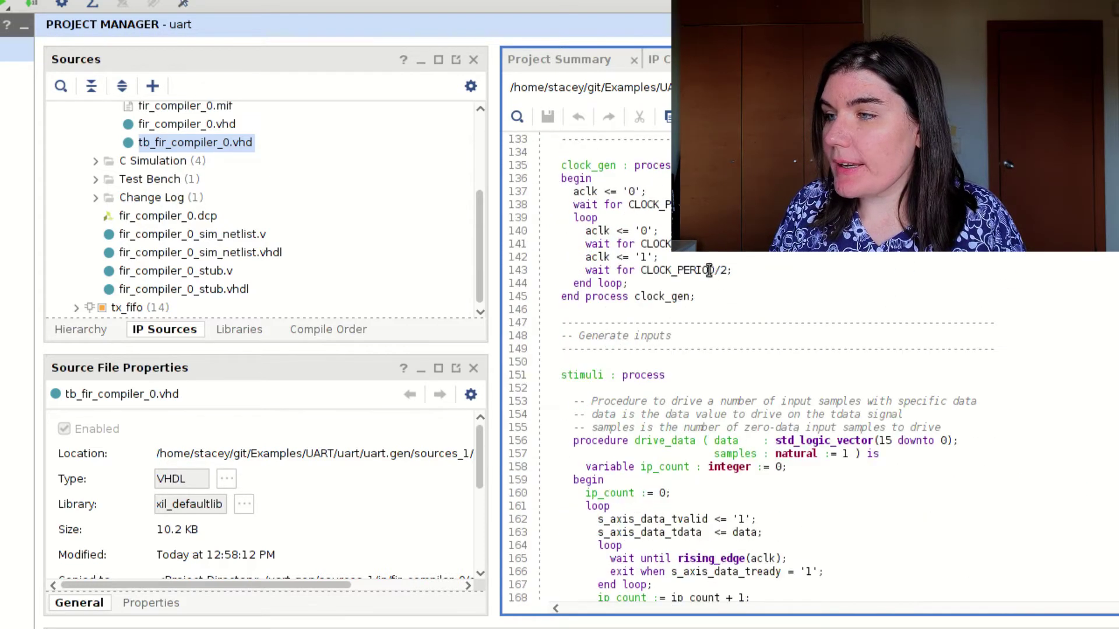
Step: Inspect the C Simulation file tb_fir_compiler_0.c and the Test Bench VHDL file properties
click(96, 162)
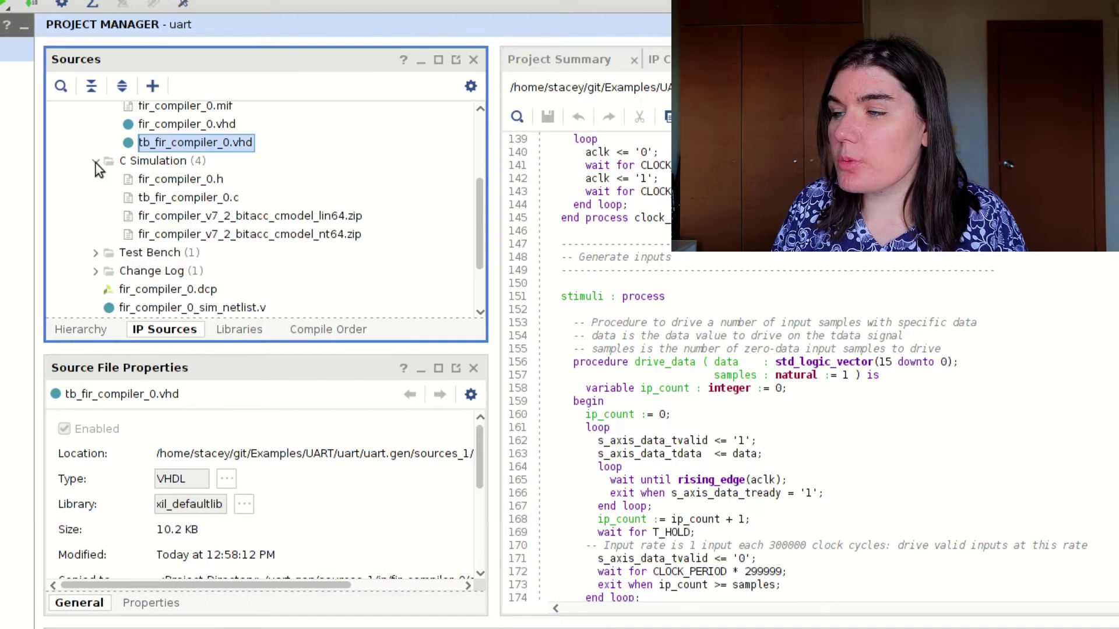
click(185, 198)
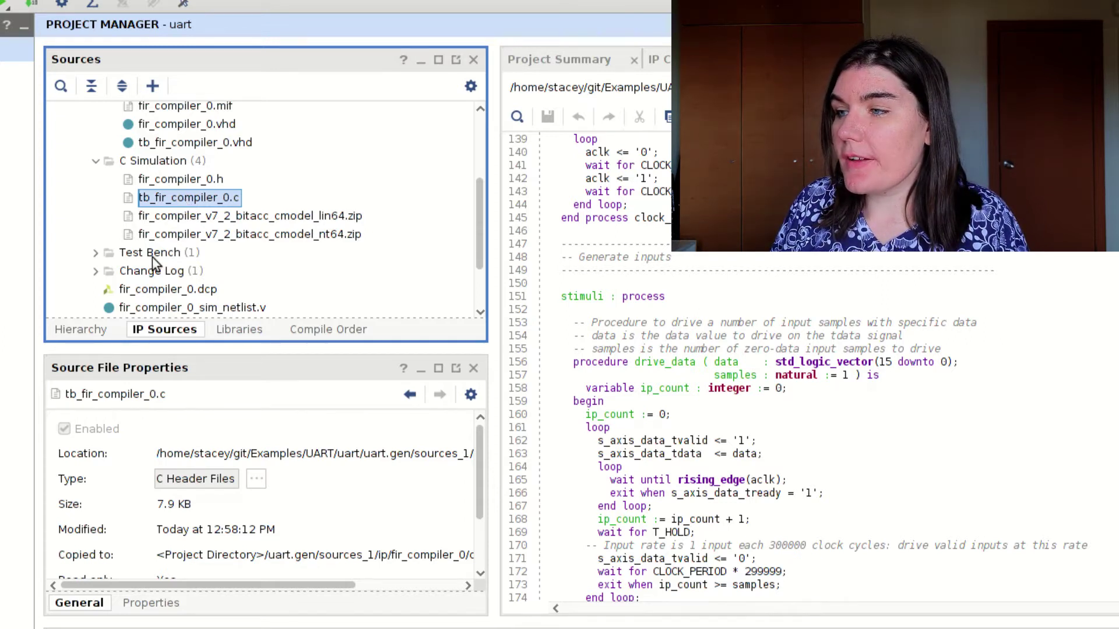
click(104, 256)
click(95, 254)
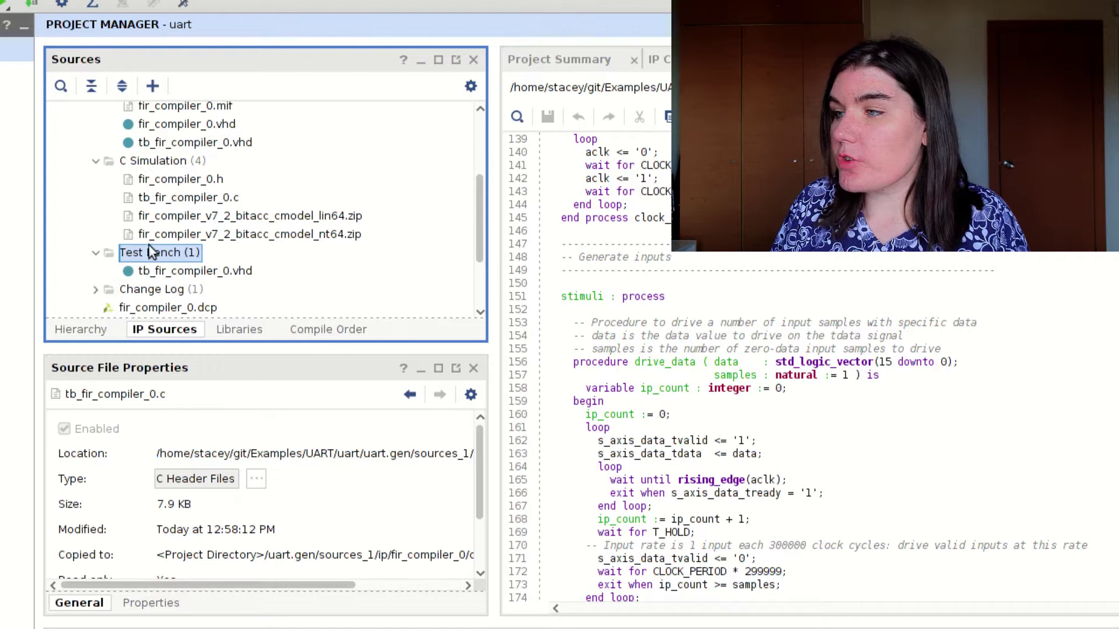
scroll(152, 242, down, 2)
click(188, 195)
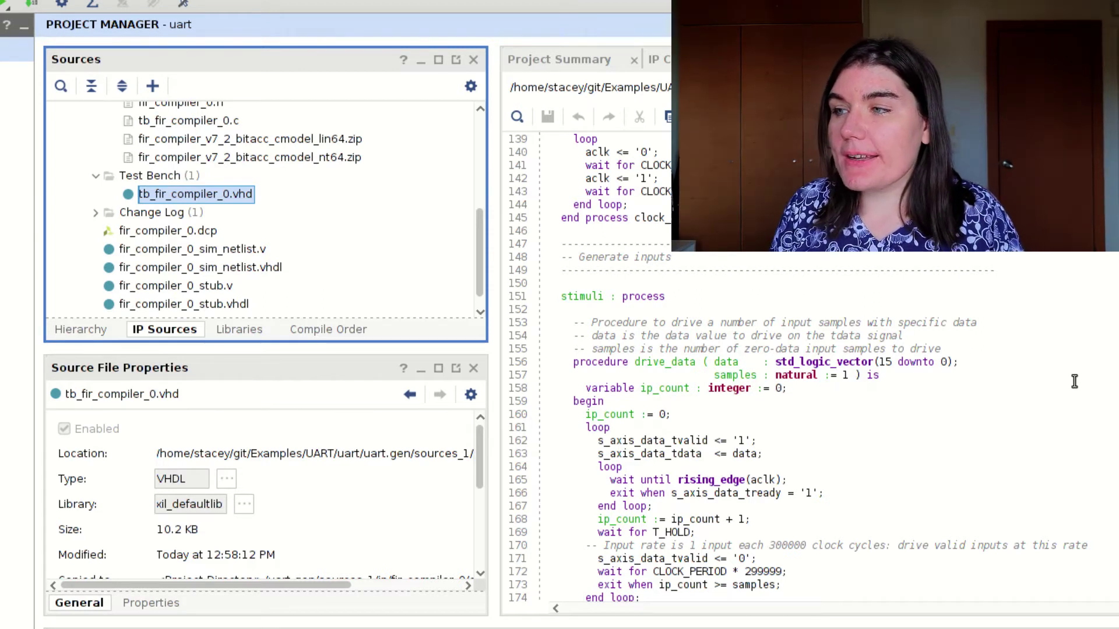
scroll(184, 171, up, 3)
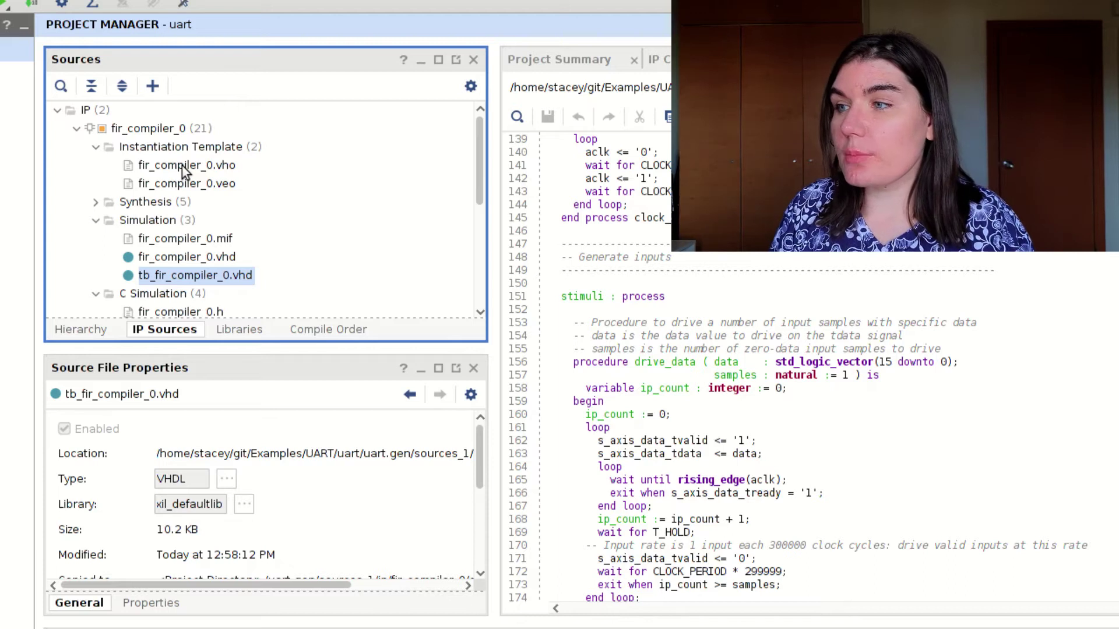
Step: Collapse fir_compiler_0's file groups and select the tx_fifo IP
click(79, 131)
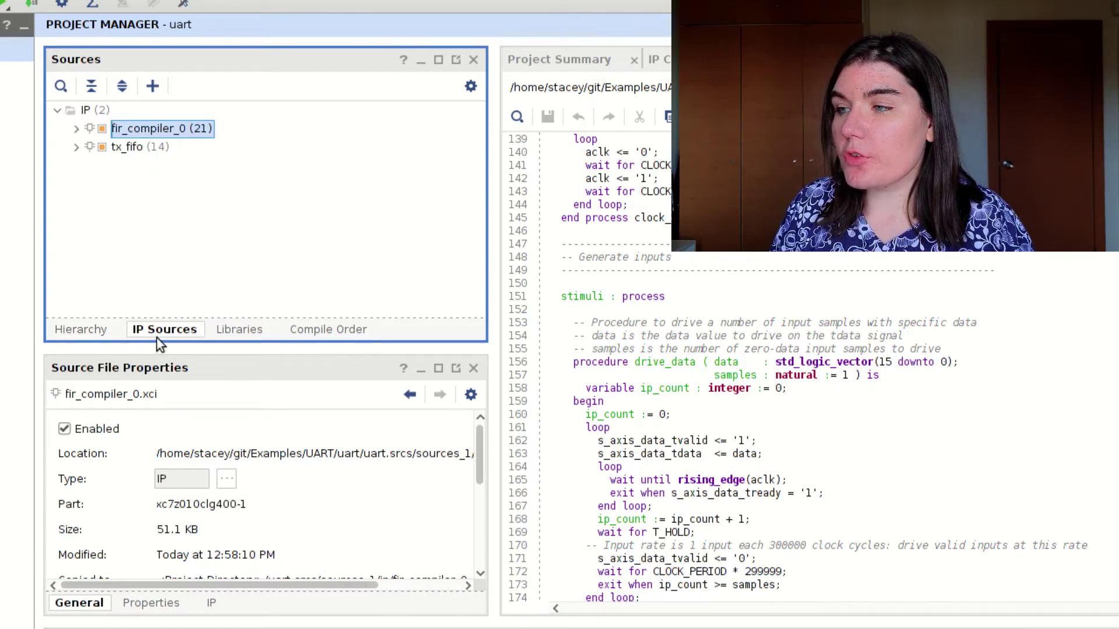
click(86, 334)
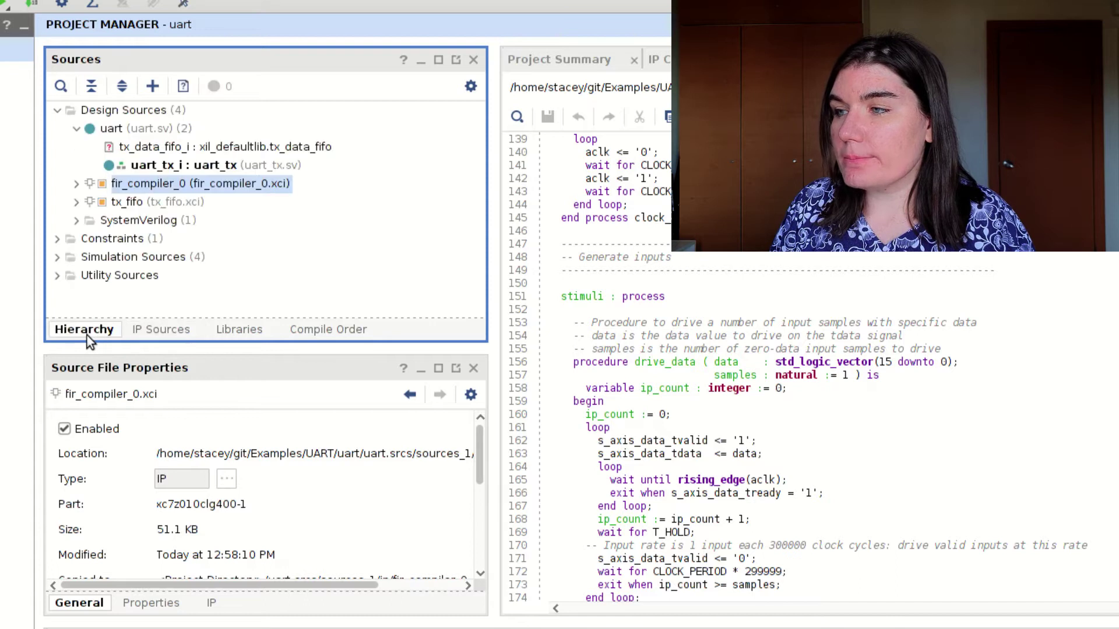
click(161, 330)
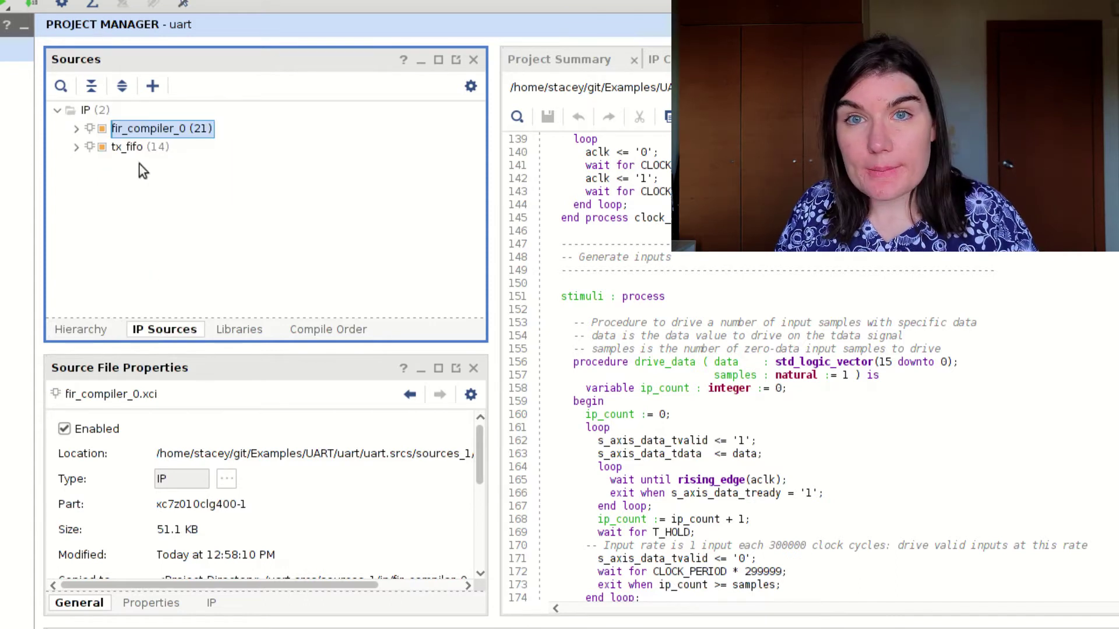
click(76, 128)
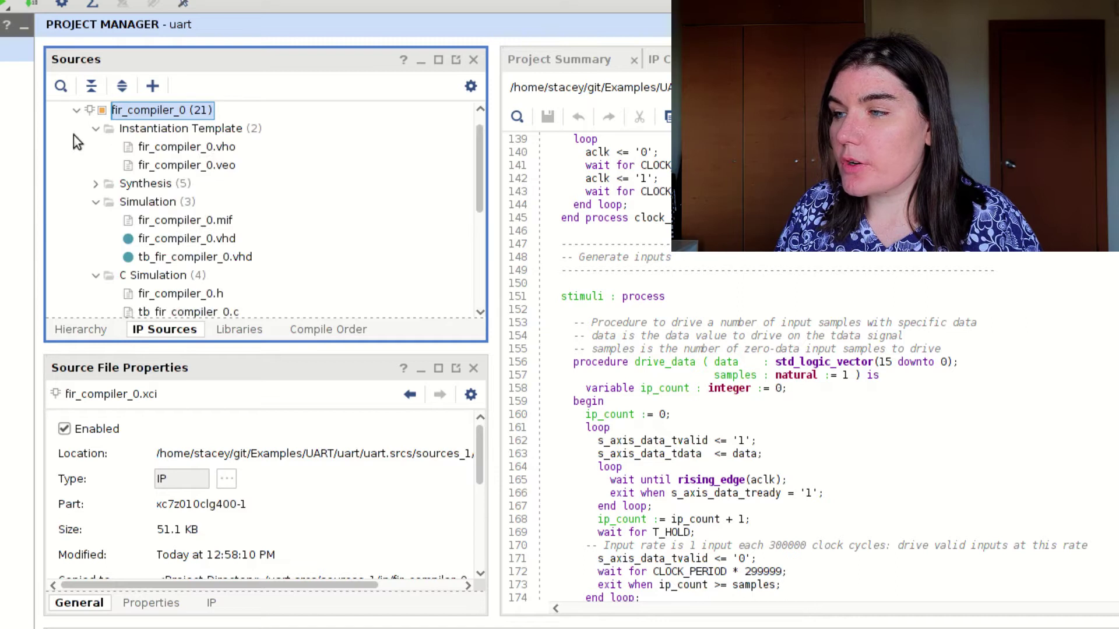
scroll(152, 233, down, 1)
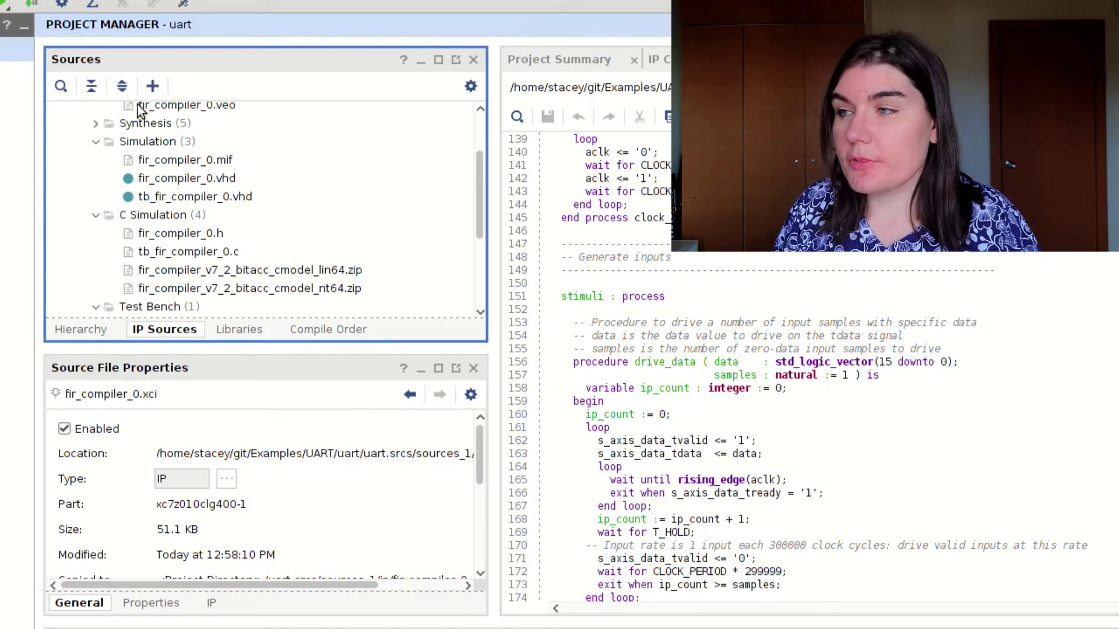
scroll(120, 107, up, 1)
click(75, 129)
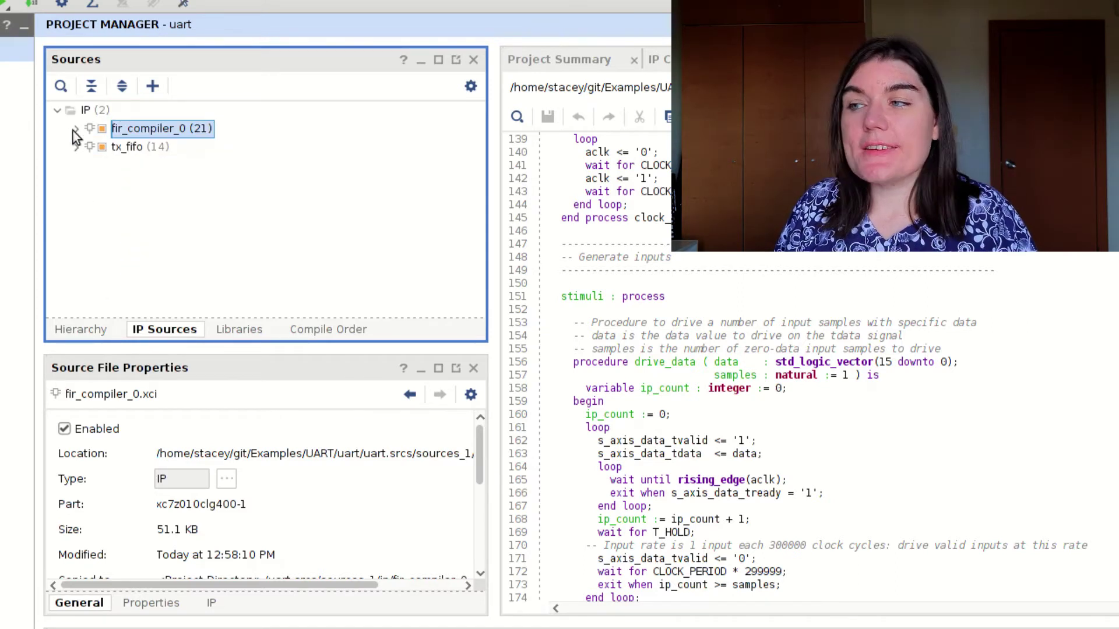
click(130, 149)
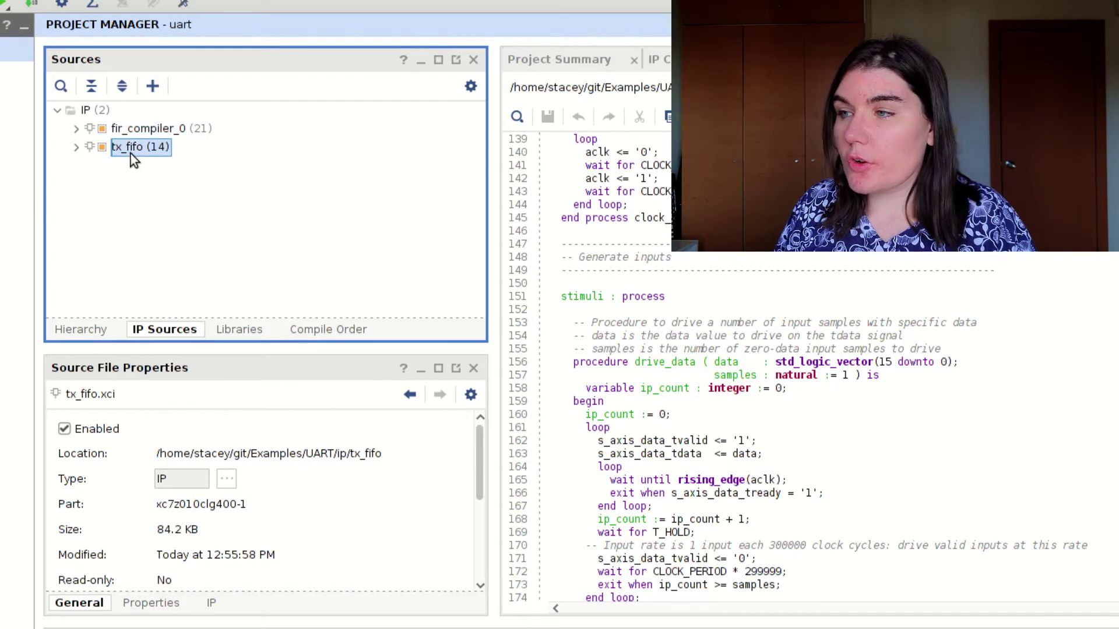
Step: Open the tx_fifo example design in a new .../Examples/fifo_example directory
right_click(130, 154)
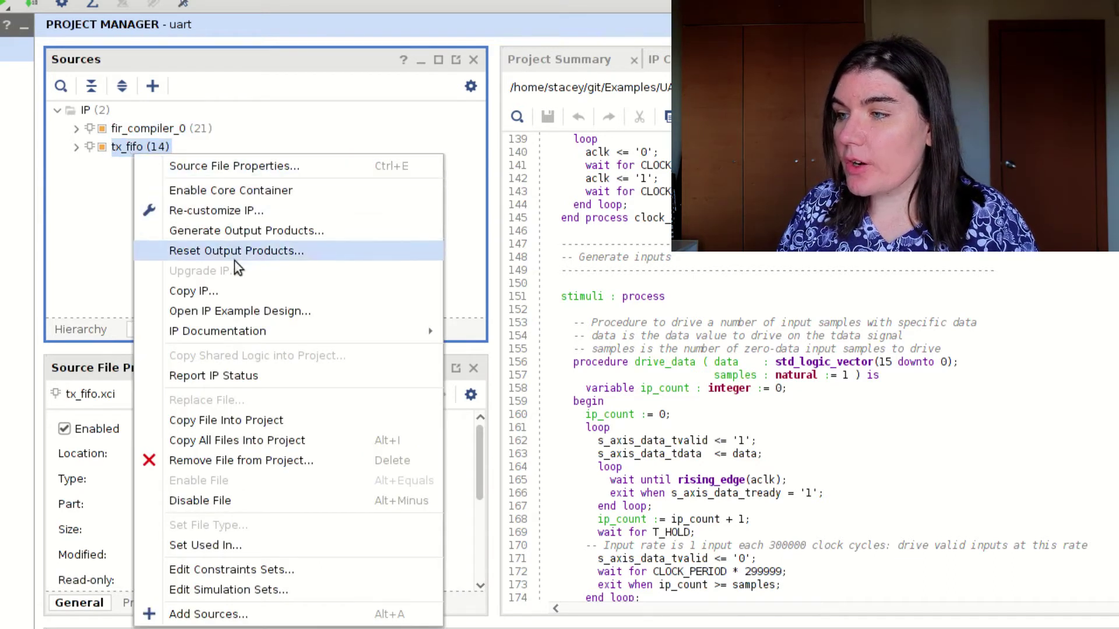
click(238, 312)
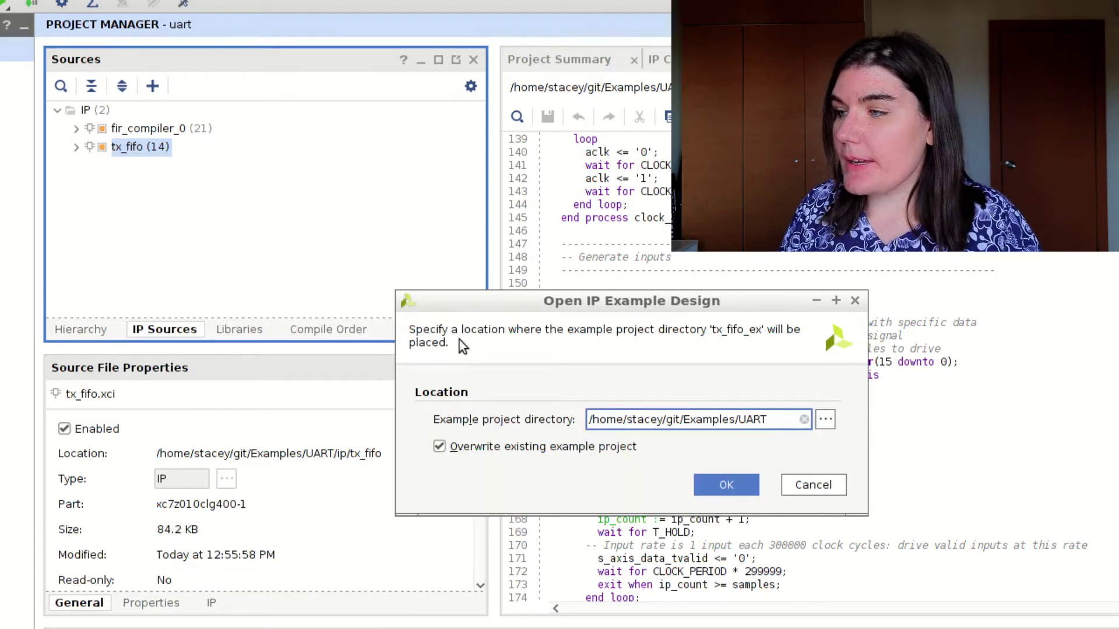
key(BackSpace)
key(BackSpace)
key(BackSpace)
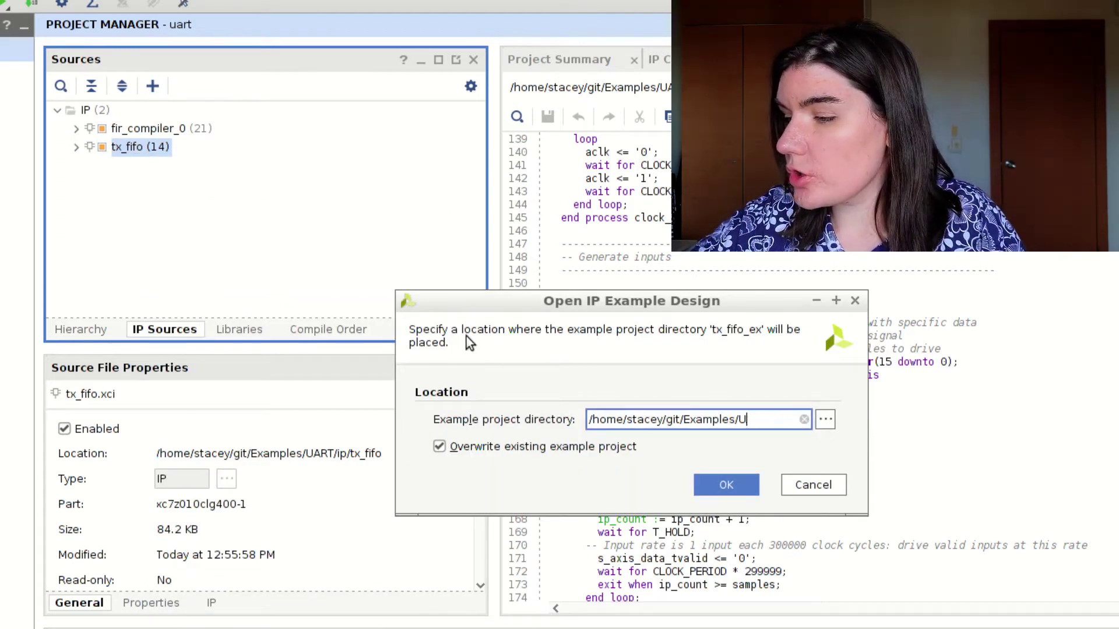
key(BackSpace)
text(fif)
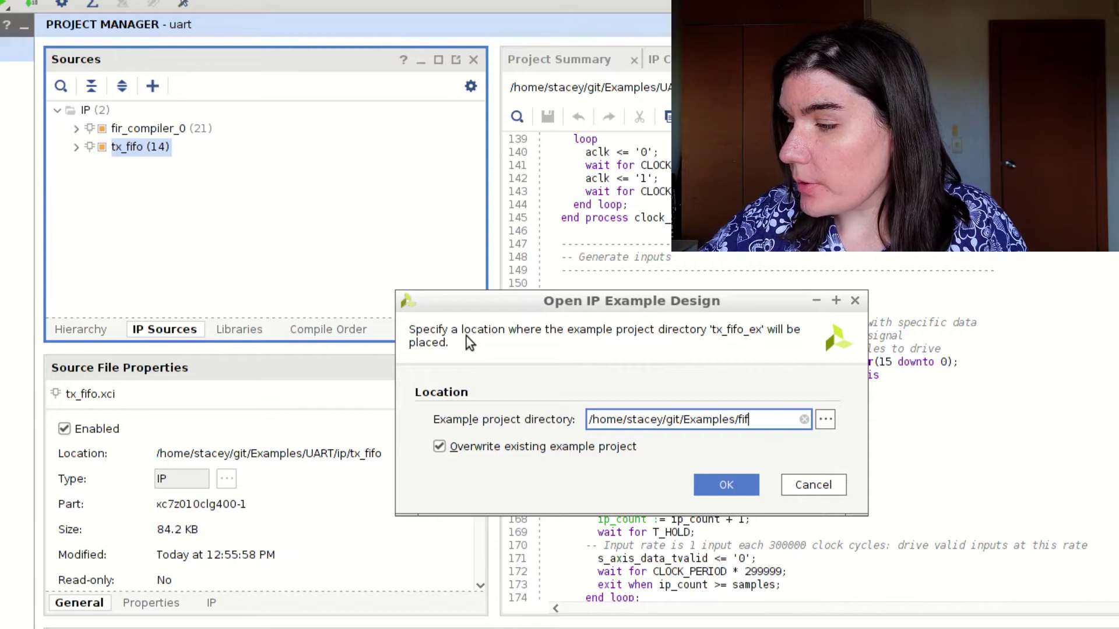
text(o_example)
key(Return)
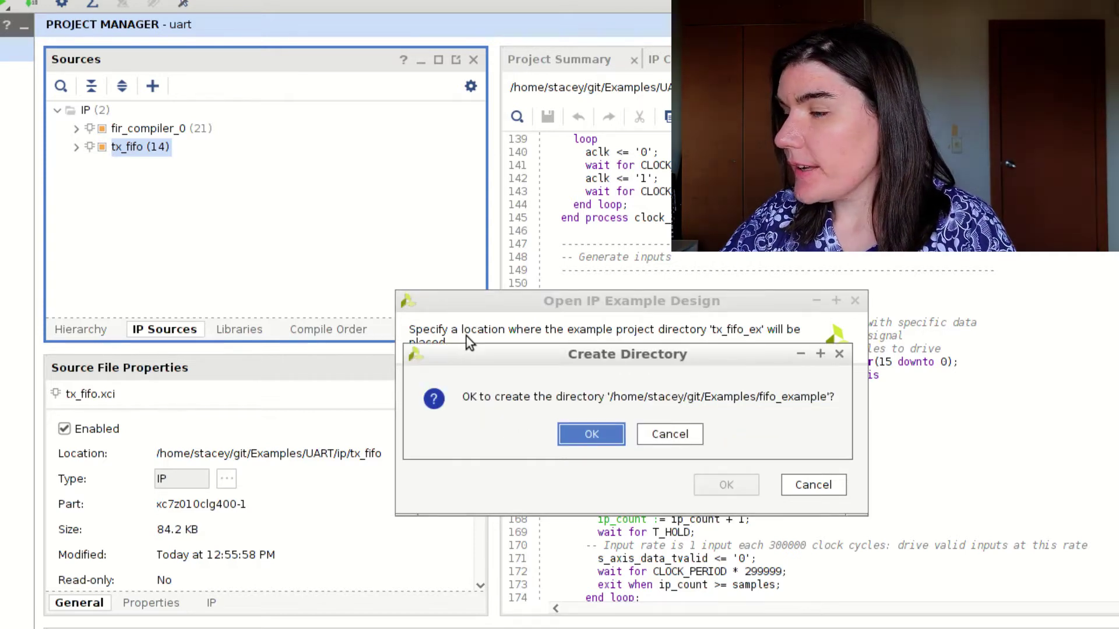
key(Return)
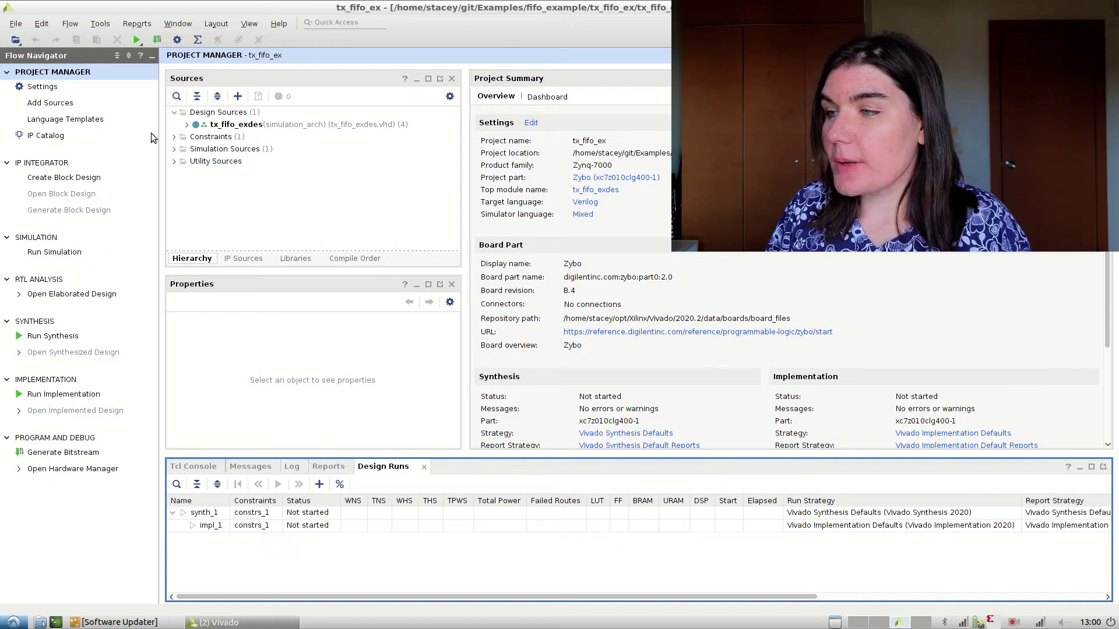
Step: Expand tx_fifo_exdes and read tx_fifo_top.vhd from the tx_fifo_inst instance
click(196, 126)
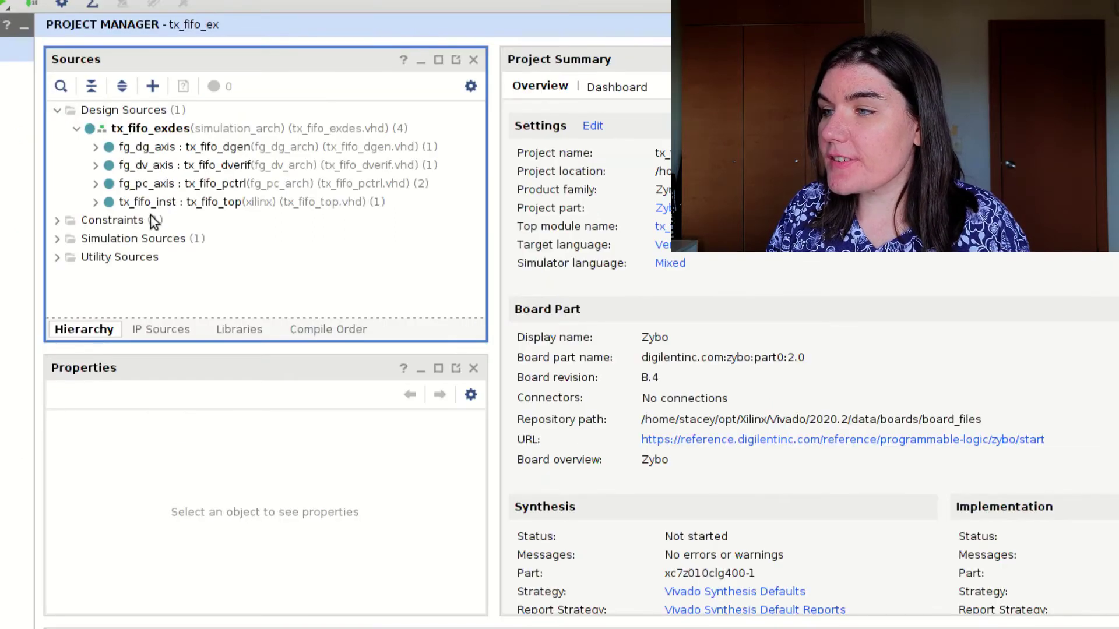
click(143, 204)
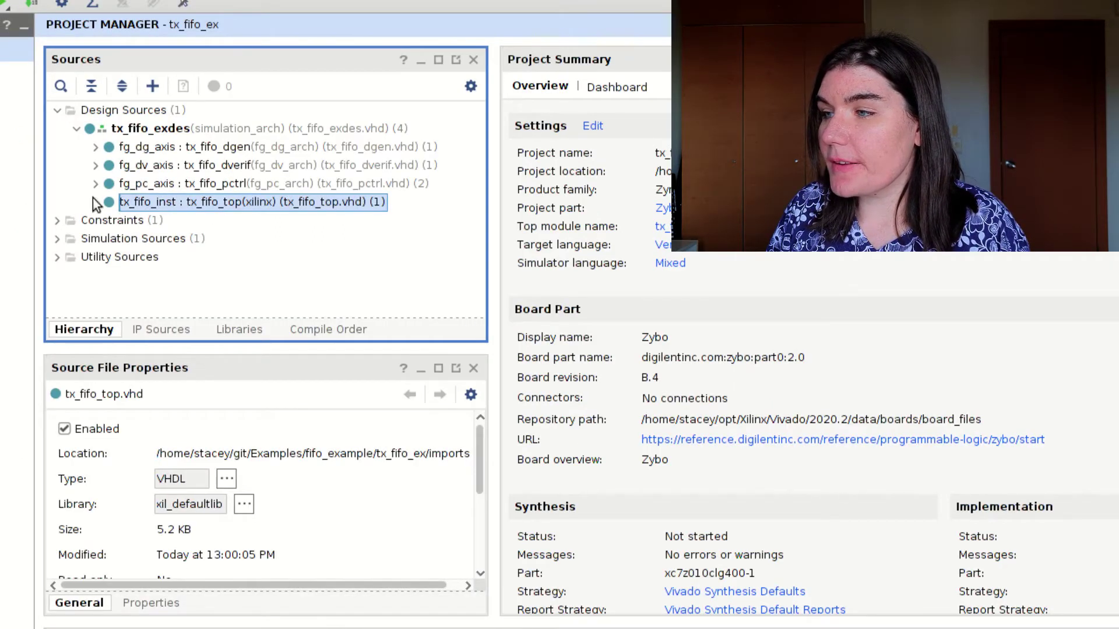
click(96, 202)
click(147, 222)
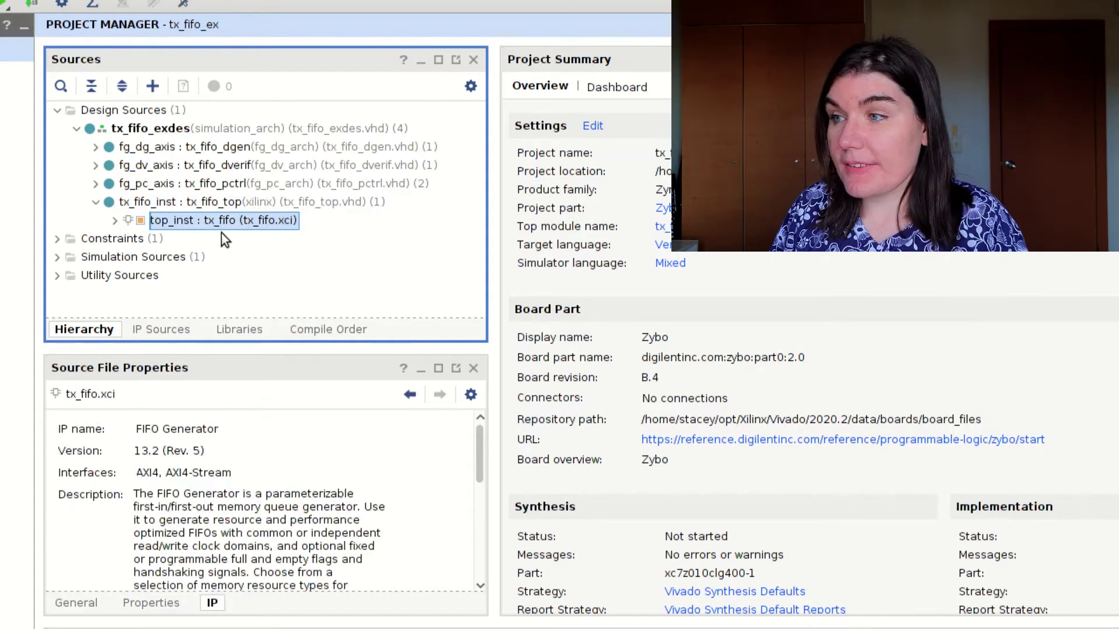
double_click(188, 203)
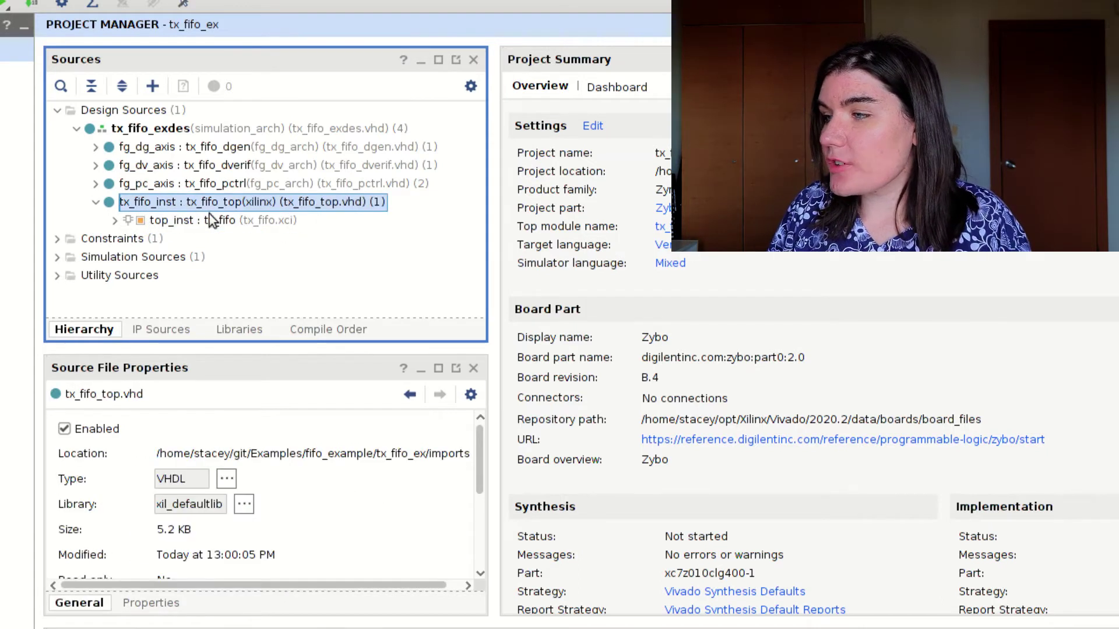
scroll(612, 233, down, 5)
scroll(712, 310, up, 4)
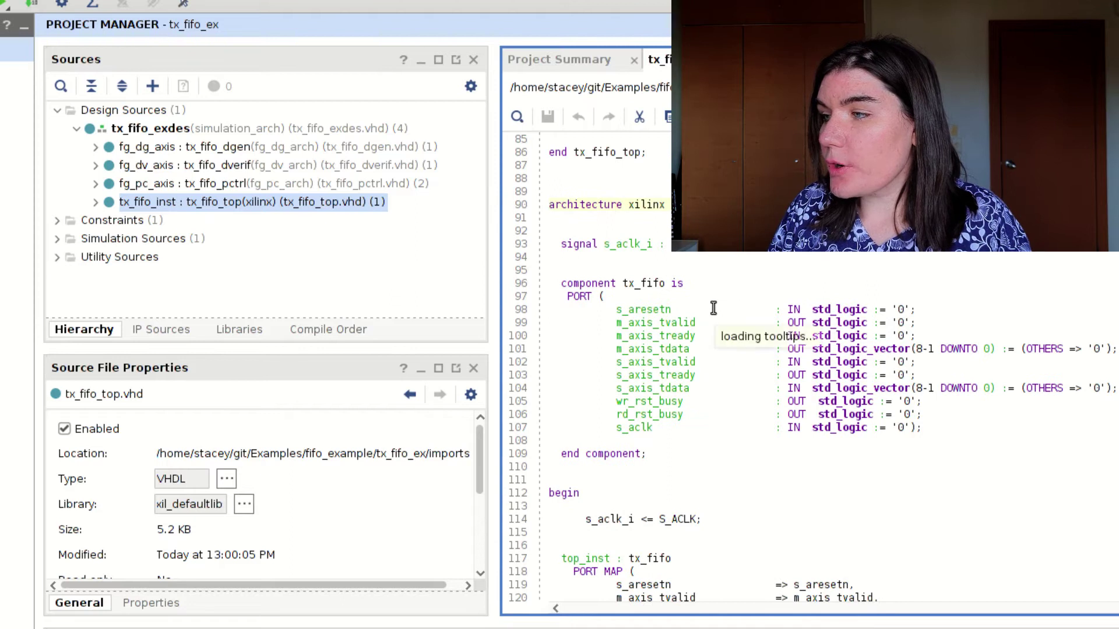
scroll(714, 311, up, 6)
scroll(713, 312, up, 2)
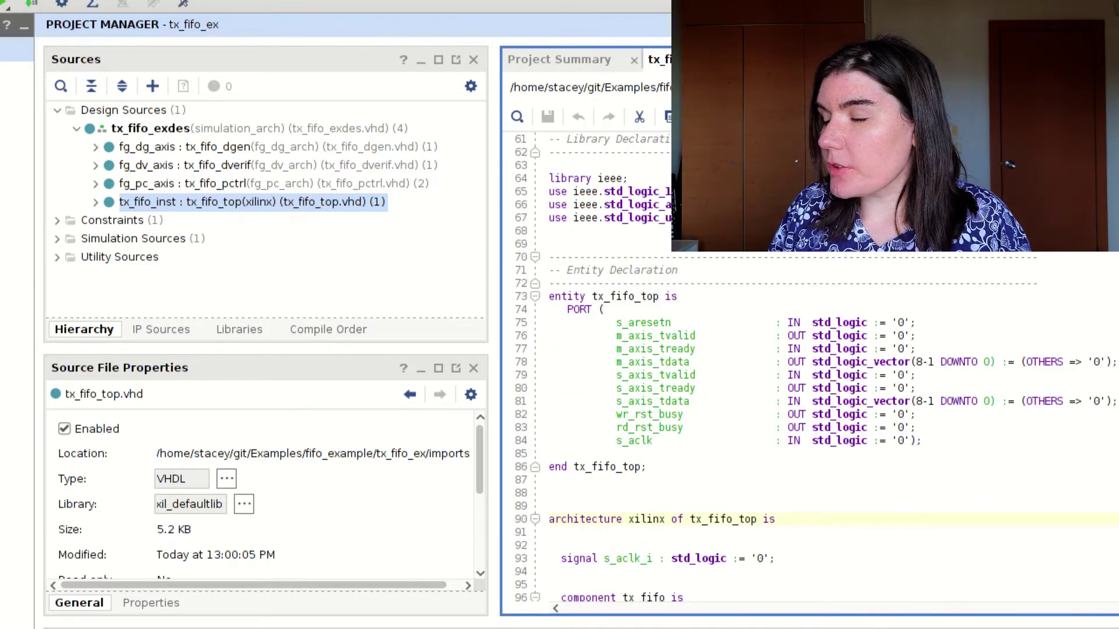
scroll(714, 311, down, 12)
Step: Read tx_fifo_dgen.vhd and tx_fifo_rng.vhd from the fg_dg_axis and rd_gen_inst1 instances
click(95, 147)
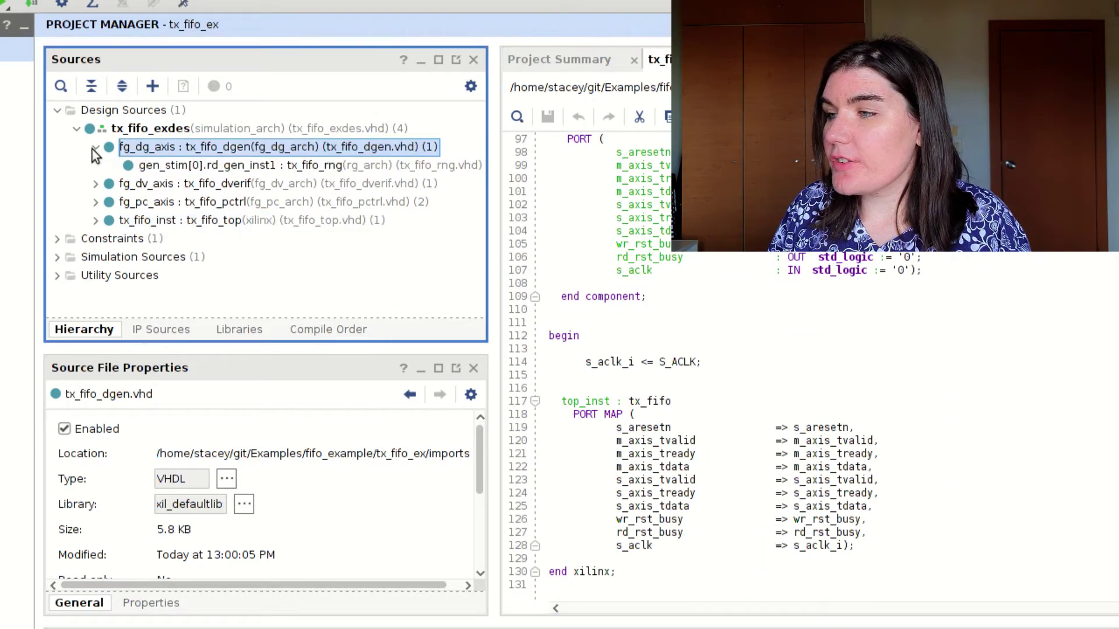
double_click(257, 149)
scroll(939, 271, down, 7)
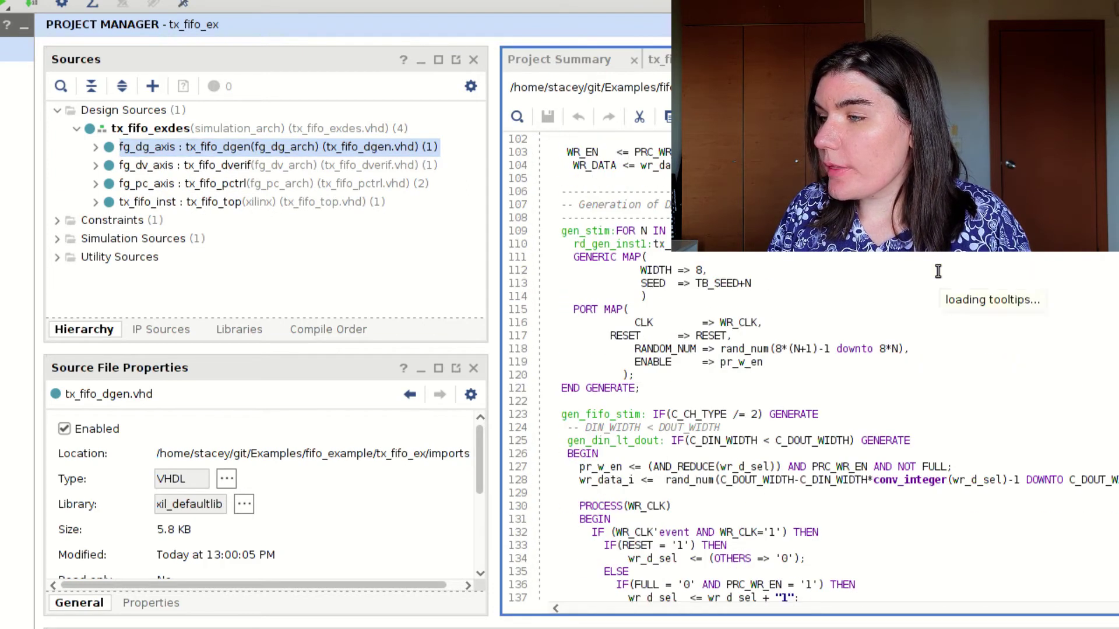
scroll(939, 271, down, 4)
scroll(758, 448, up, 6)
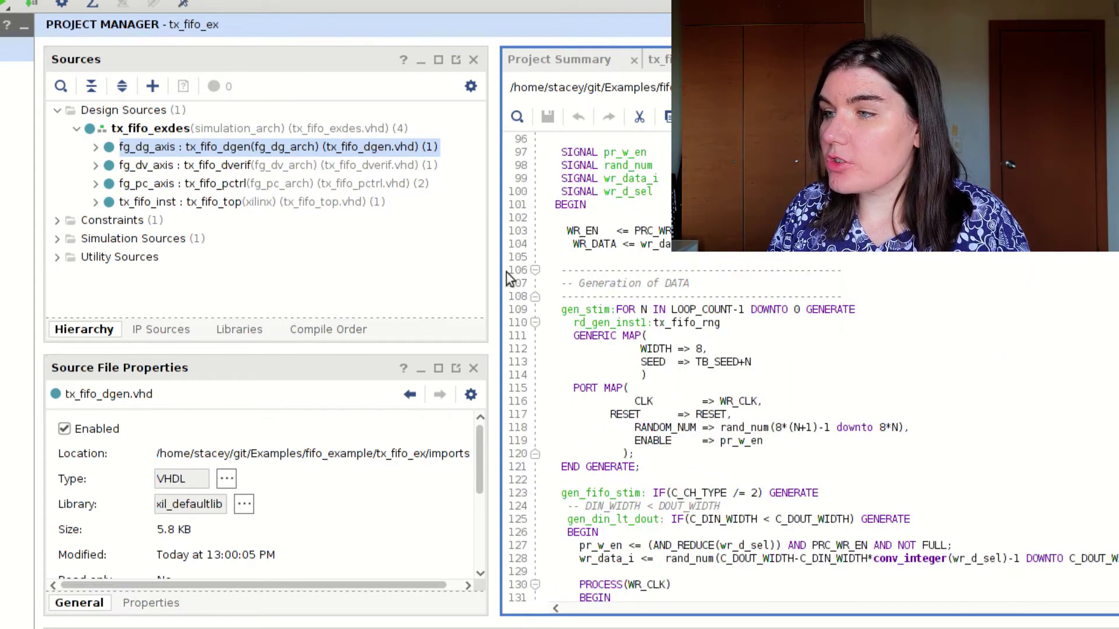
click(93, 147)
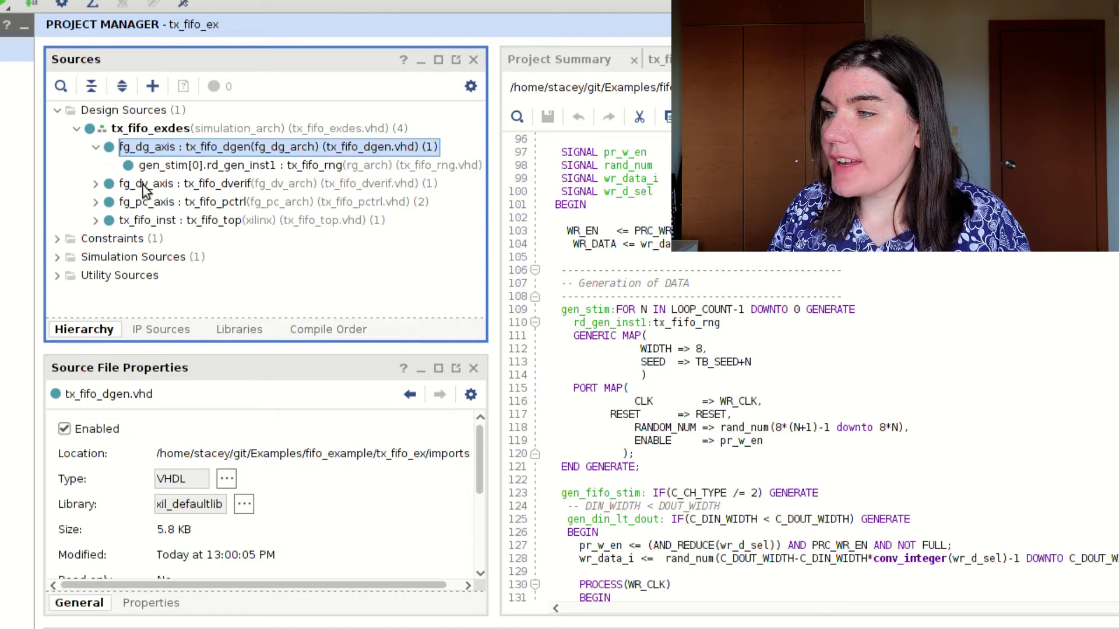
click(199, 167)
double_click(198, 168)
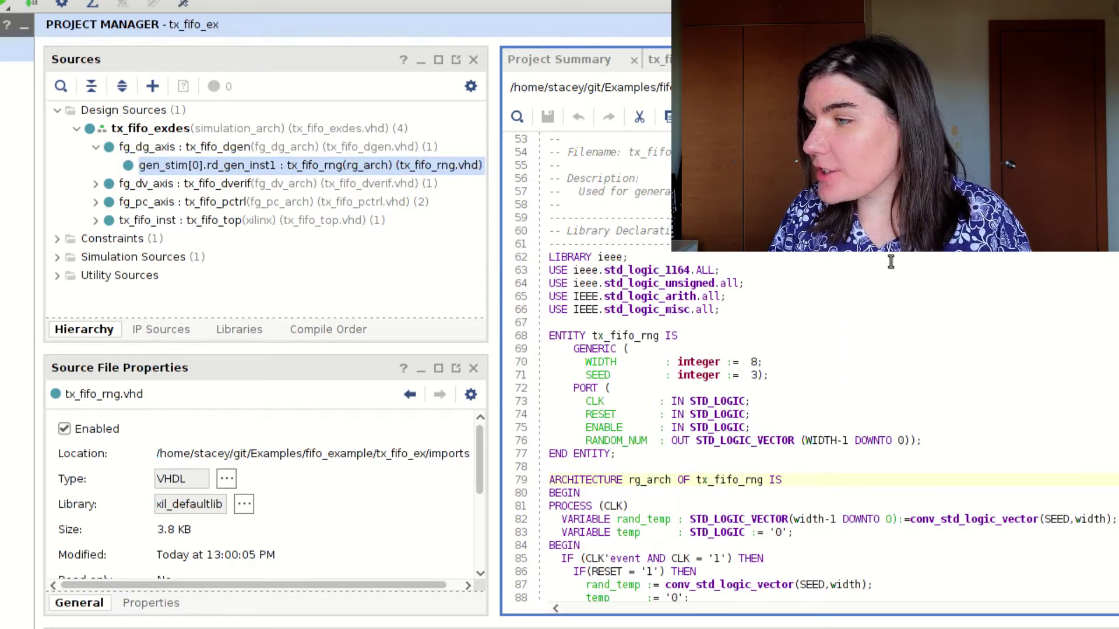
scroll(890, 262, down, 5)
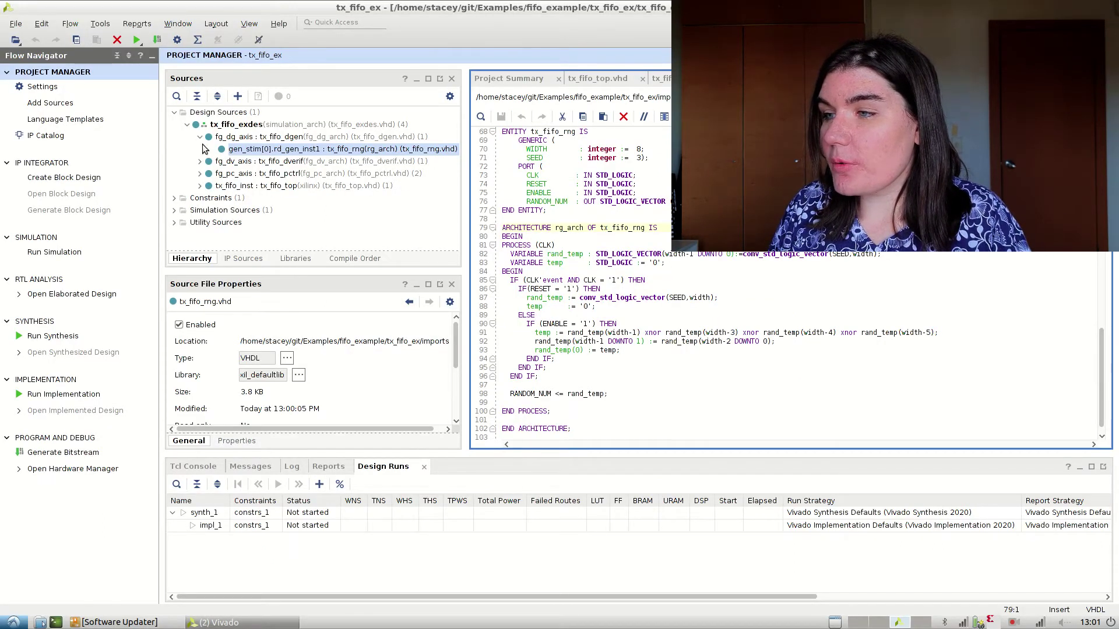
click(54, 252)
Step: Run the example design's behavioral simulation and fit all 1,000 ns of waveforms in view
click(215, 260)
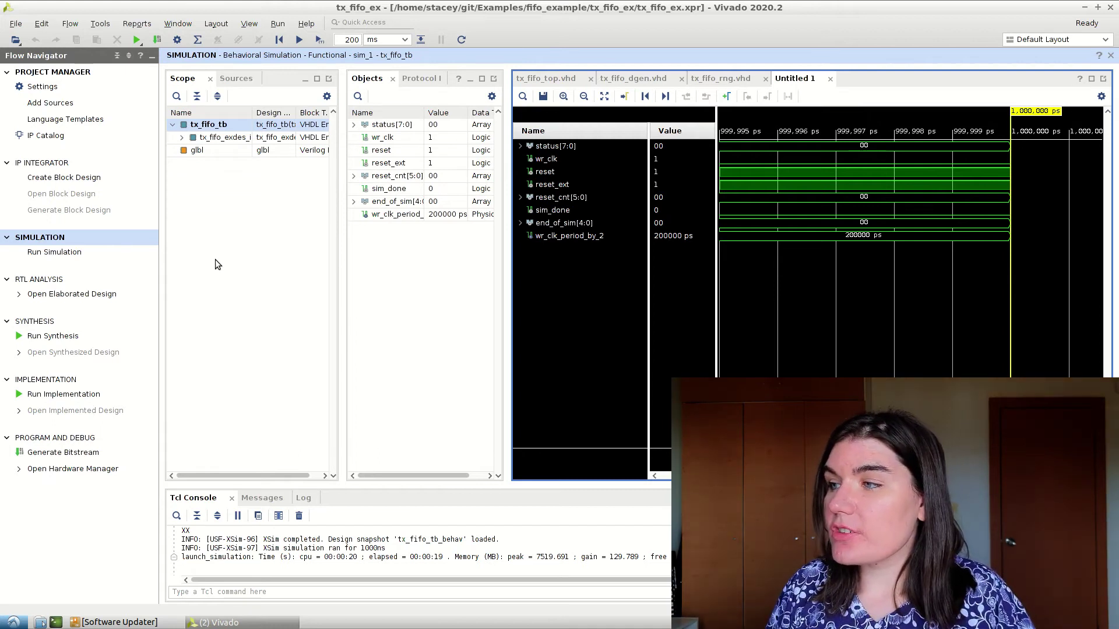
click(606, 96)
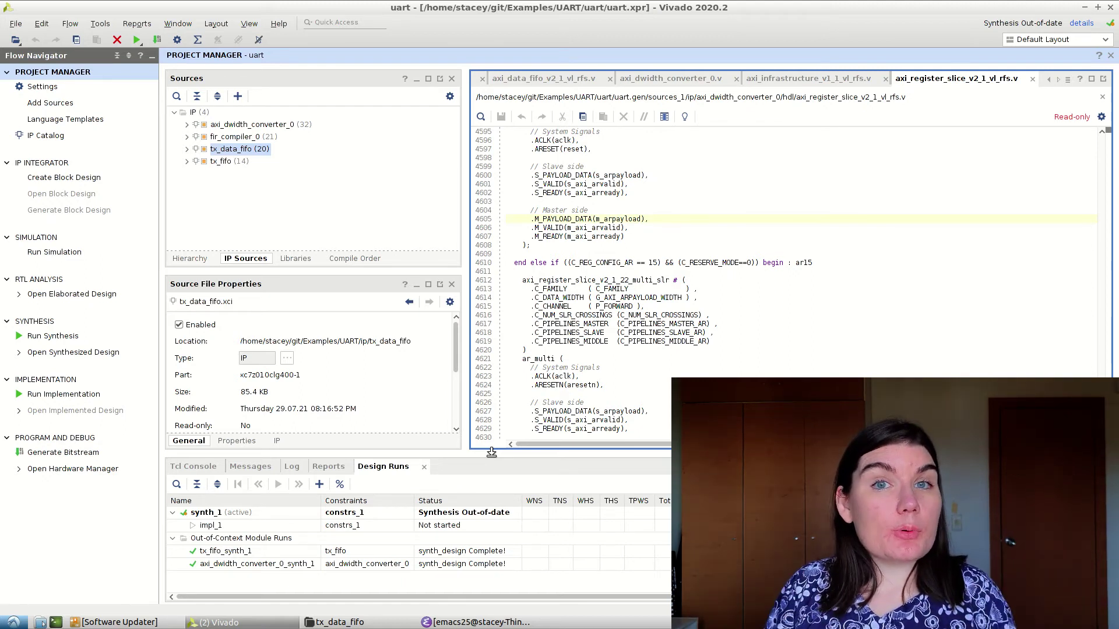
Step: Trash the 14 files in ip/tx_fifo, keeping only tx_fifo.xci and tx_fifo.xml
click(340, 622)
click(77, 37)
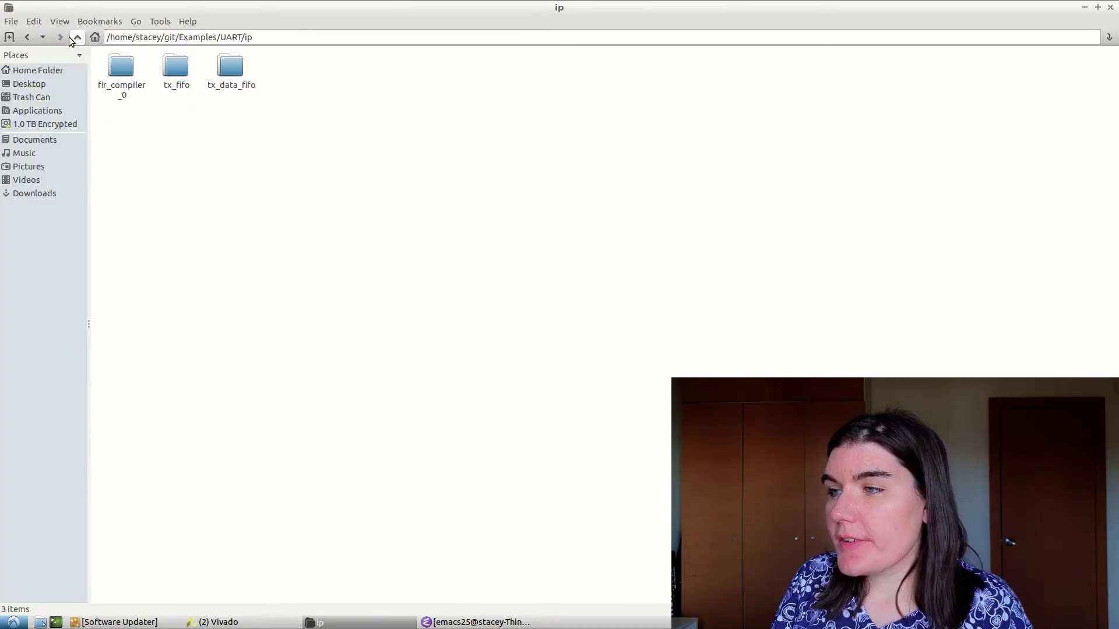
double_click(180, 77)
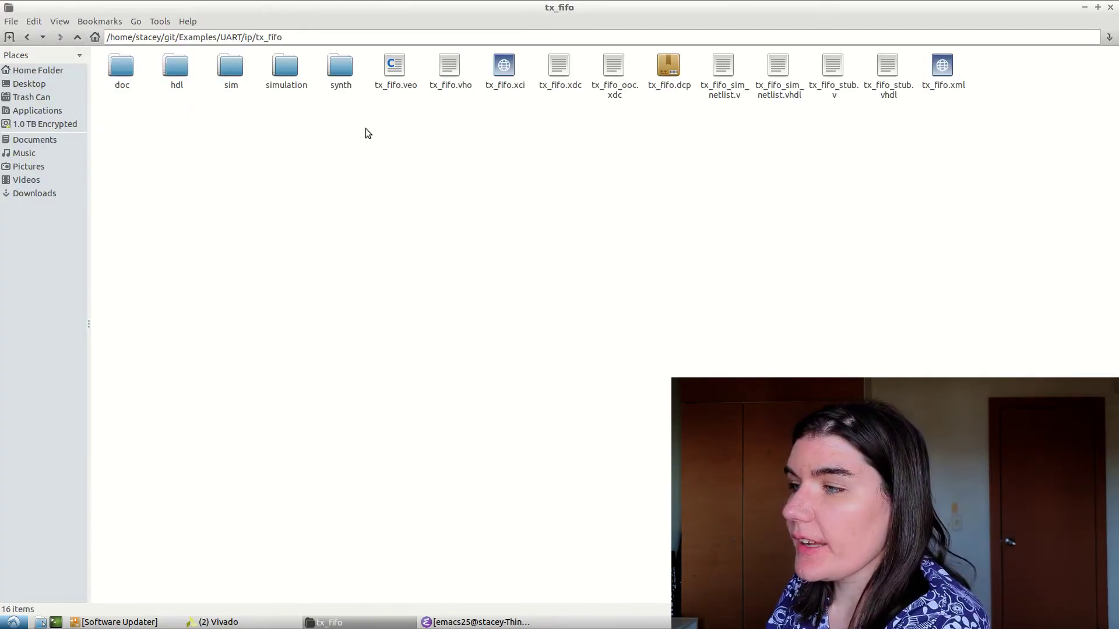
key(ctrl+a)
ctrl+click(506, 69)
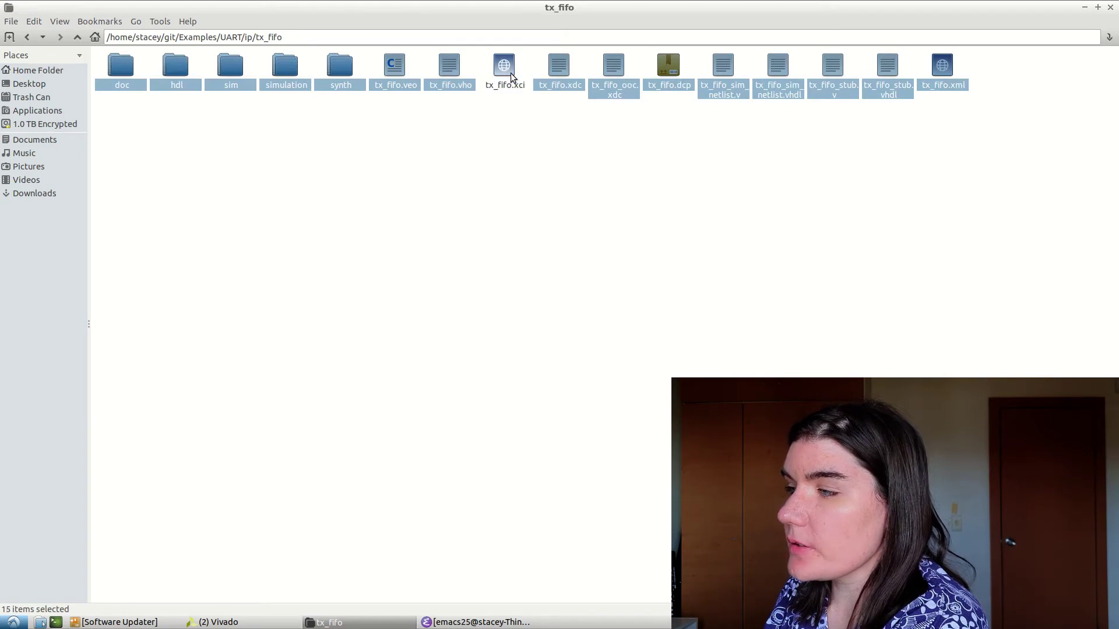
ctrl+click(927, 88)
key(Delete)
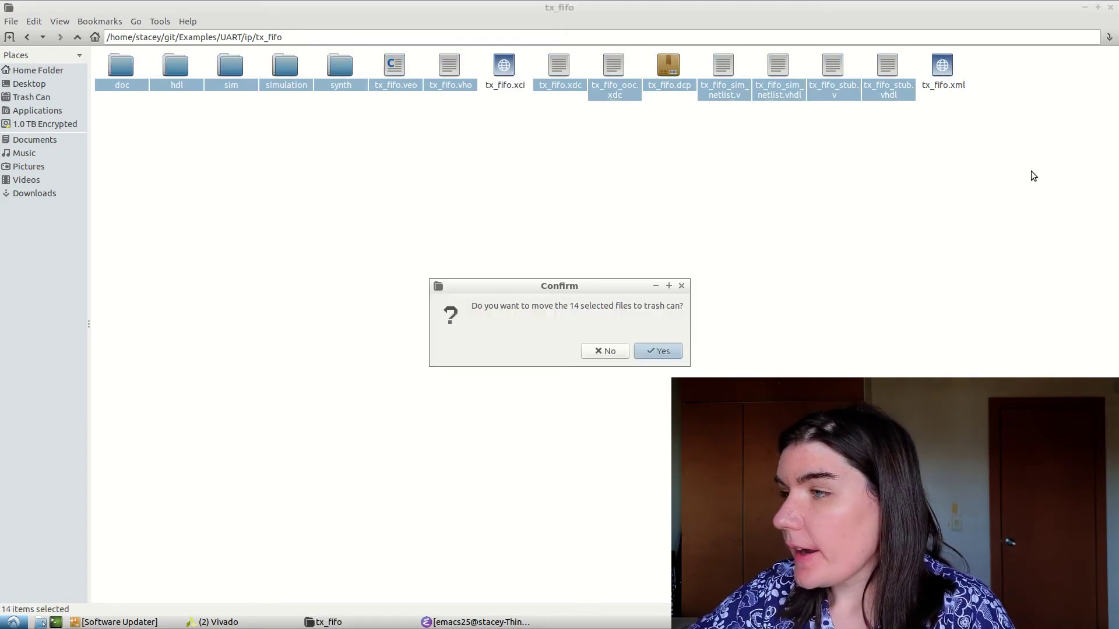
key(Return)
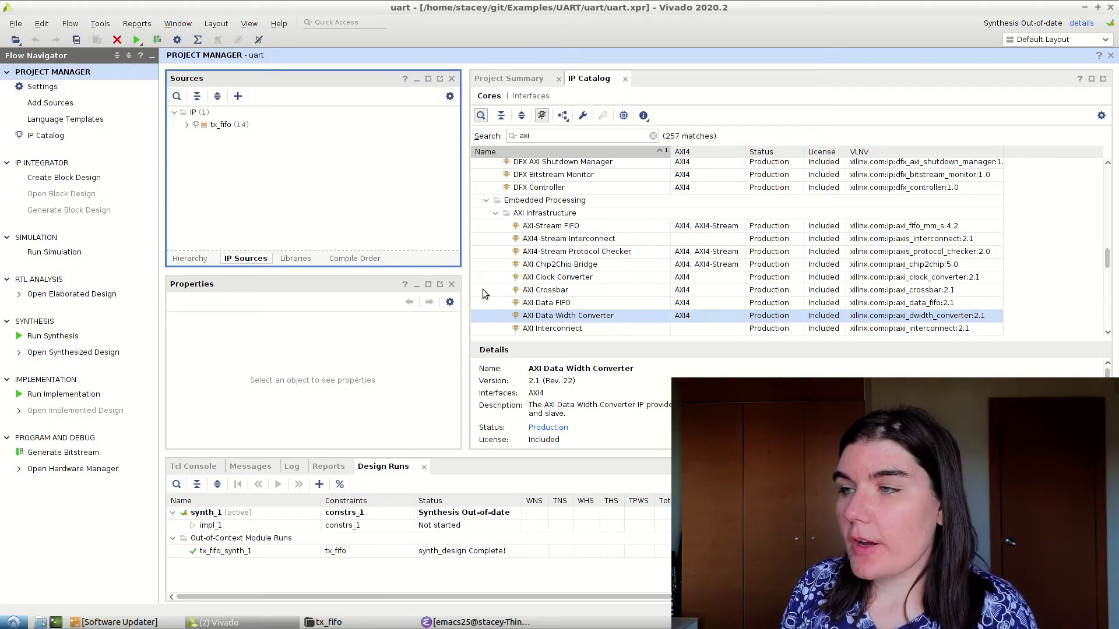
Step: Generate output products for tx_fifo from IP Sources and acknowledge the completion message
right_click(222, 124)
click(279, 177)
click(583, 449)
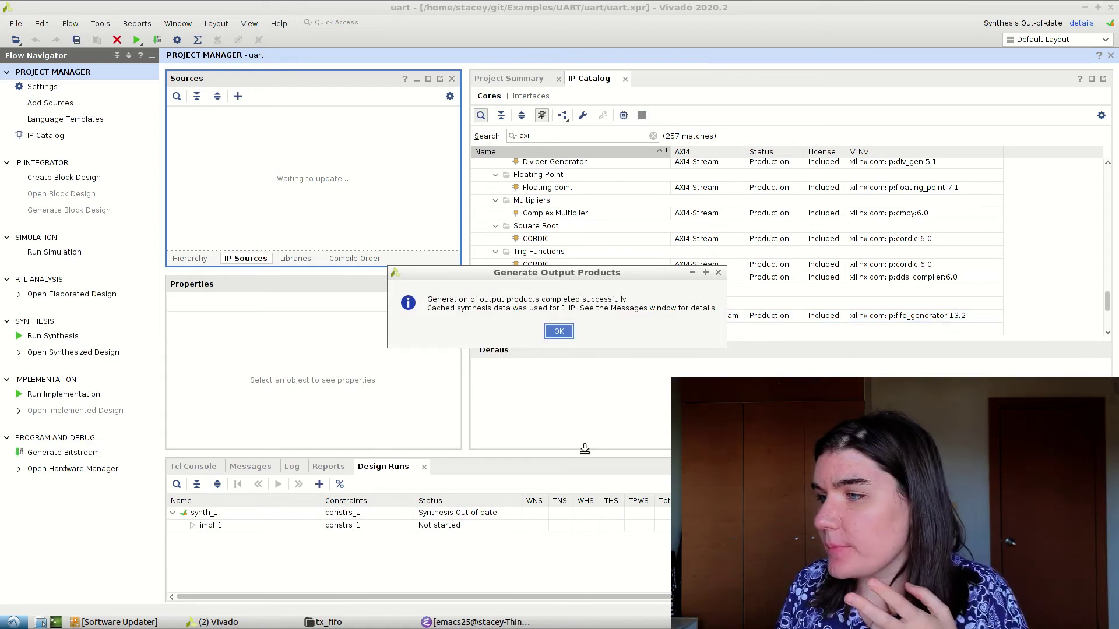
click(557, 332)
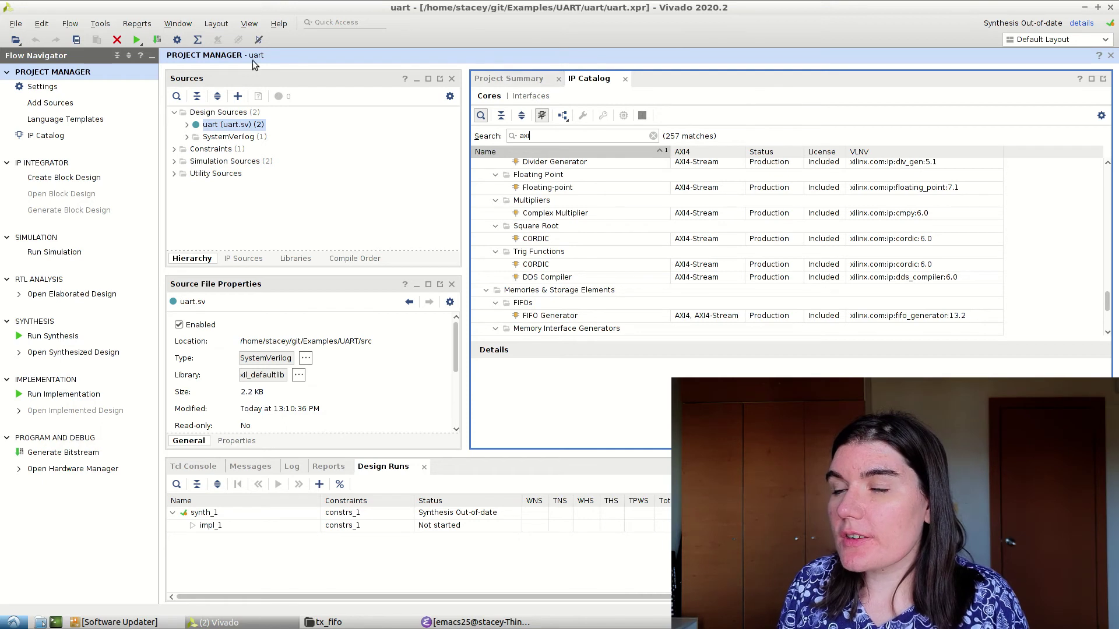
Step: Write the project Tcl script to uart.tcl, moving up from tx_data_fifo to the UART folder
click(16, 23)
mouse_move(89, 42)
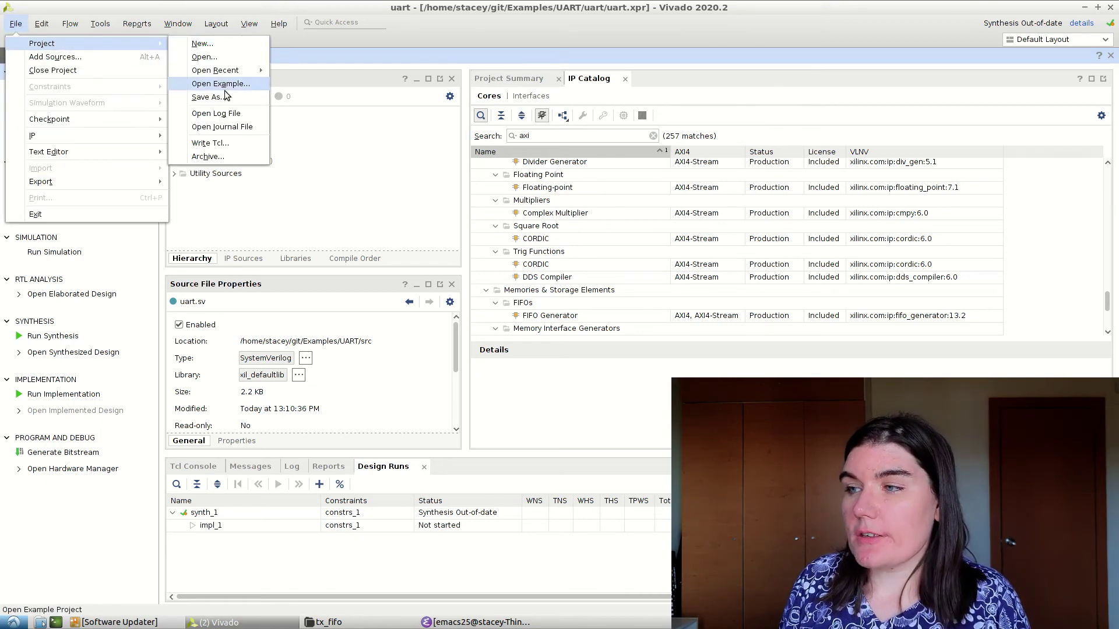
click(210, 143)
click(681, 256)
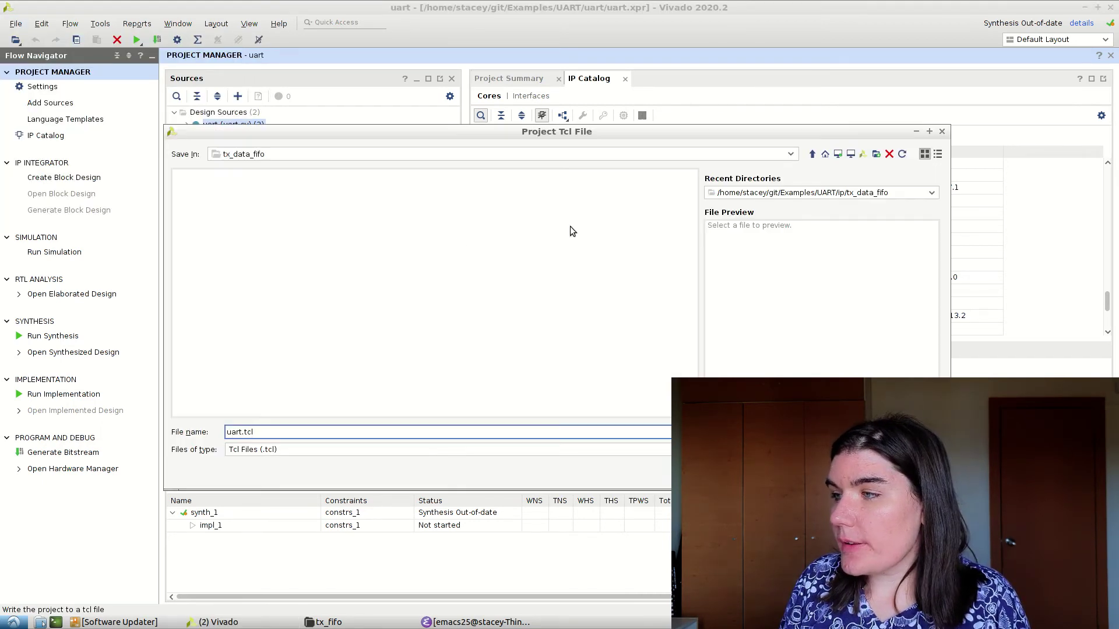
click(813, 154)
click(813, 154)
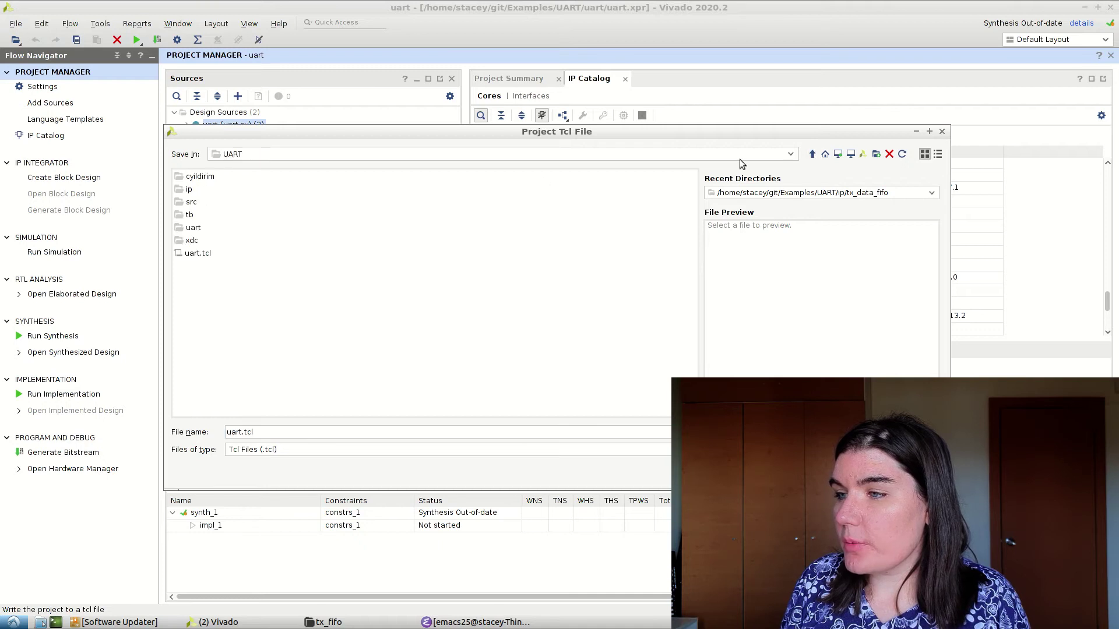
double_click(208, 259)
click(539, 328)
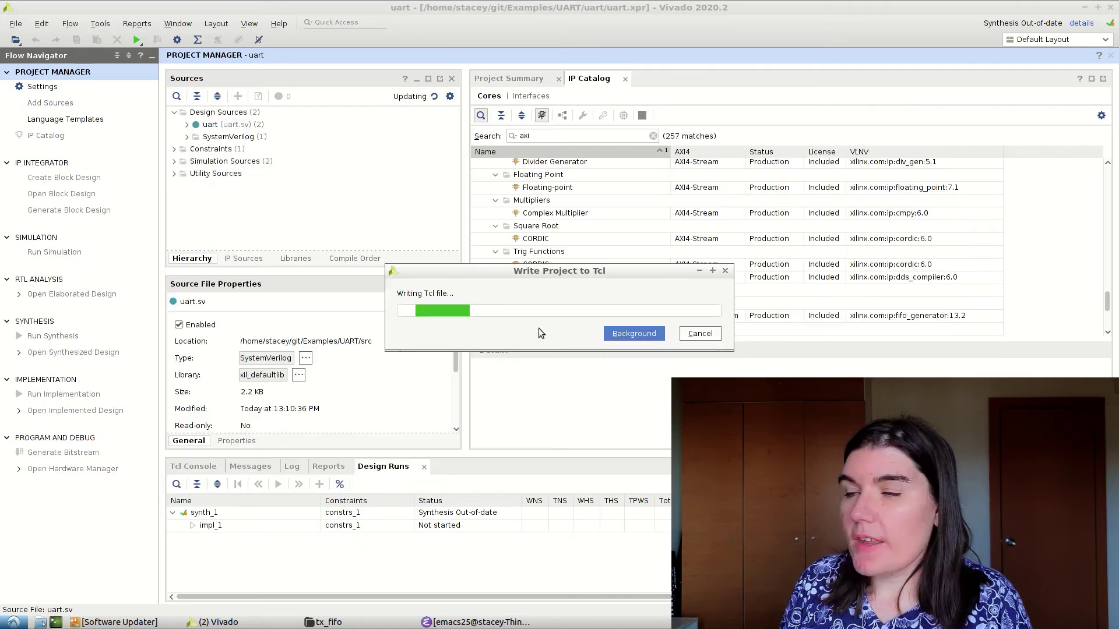